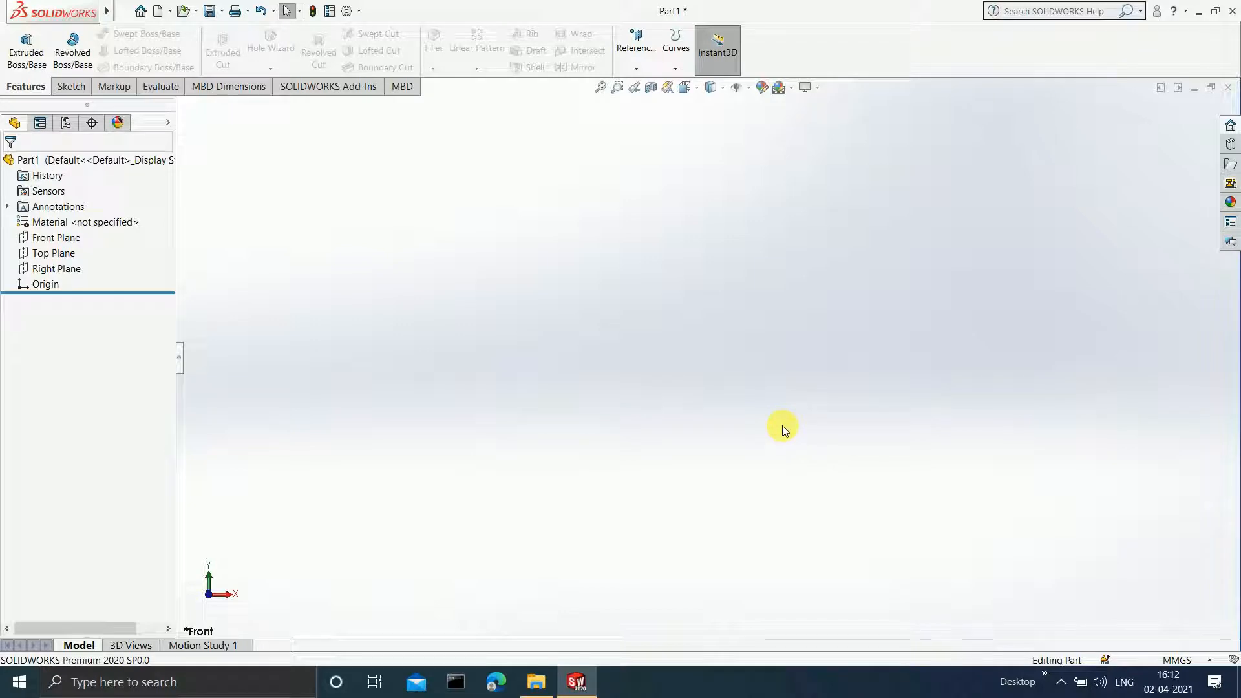
Step: Start a sketch on the Top Plane and draw a circle about 128 mm in diameter centred on the origin
{"action": "left_click", "coordinate": [676, 66]}
{"action": "left_click", "coordinate": [62, 256]}
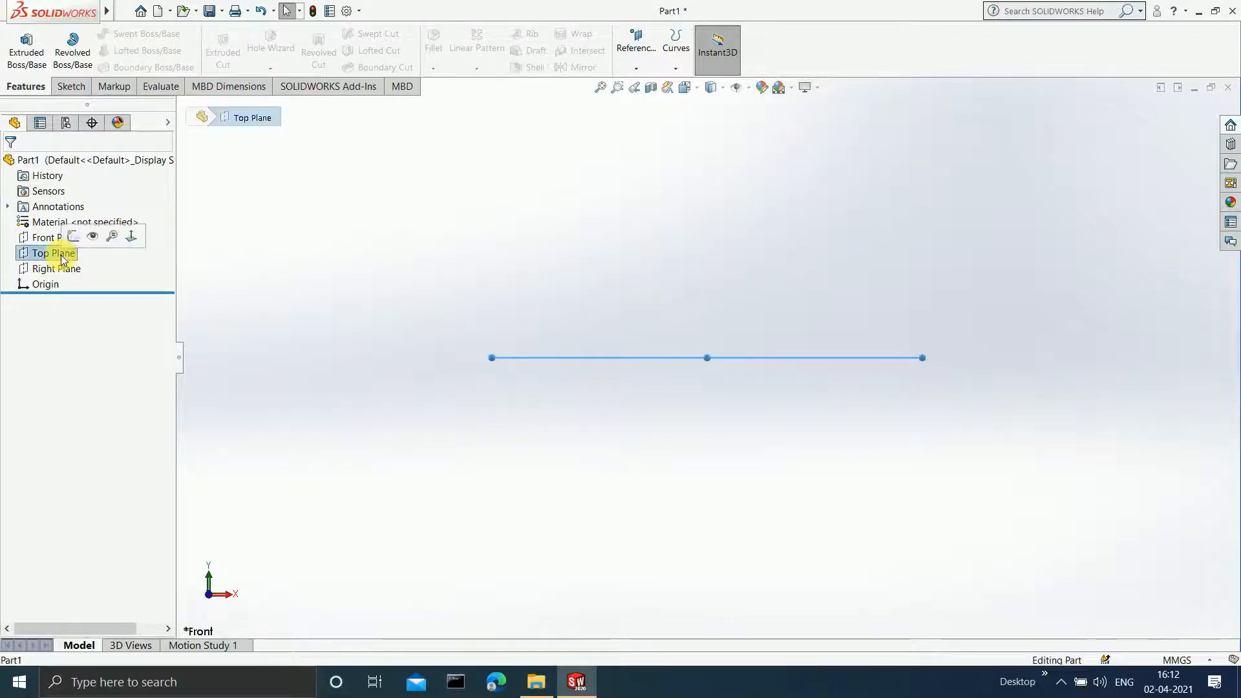
{"action": "key", "text": "ctrl+5"}
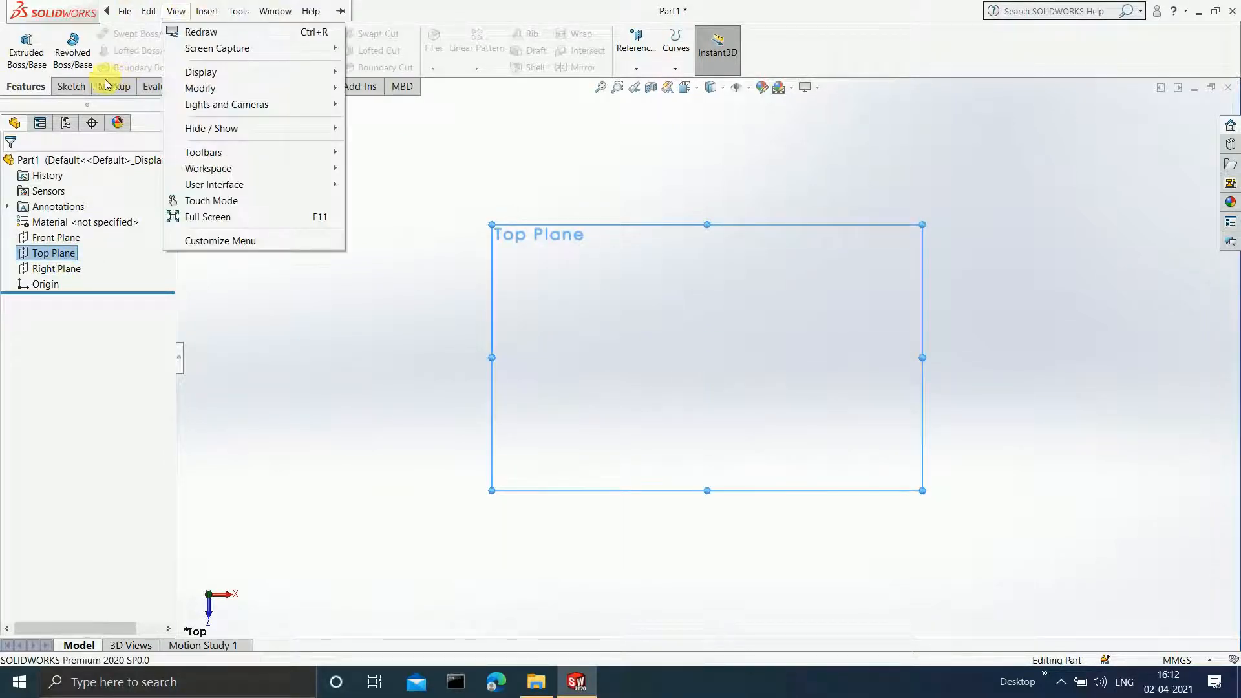
{"action": "left_click", "coordinate": [72, 86]}
{"action": "left_click", "coordinate": [25, 45]}
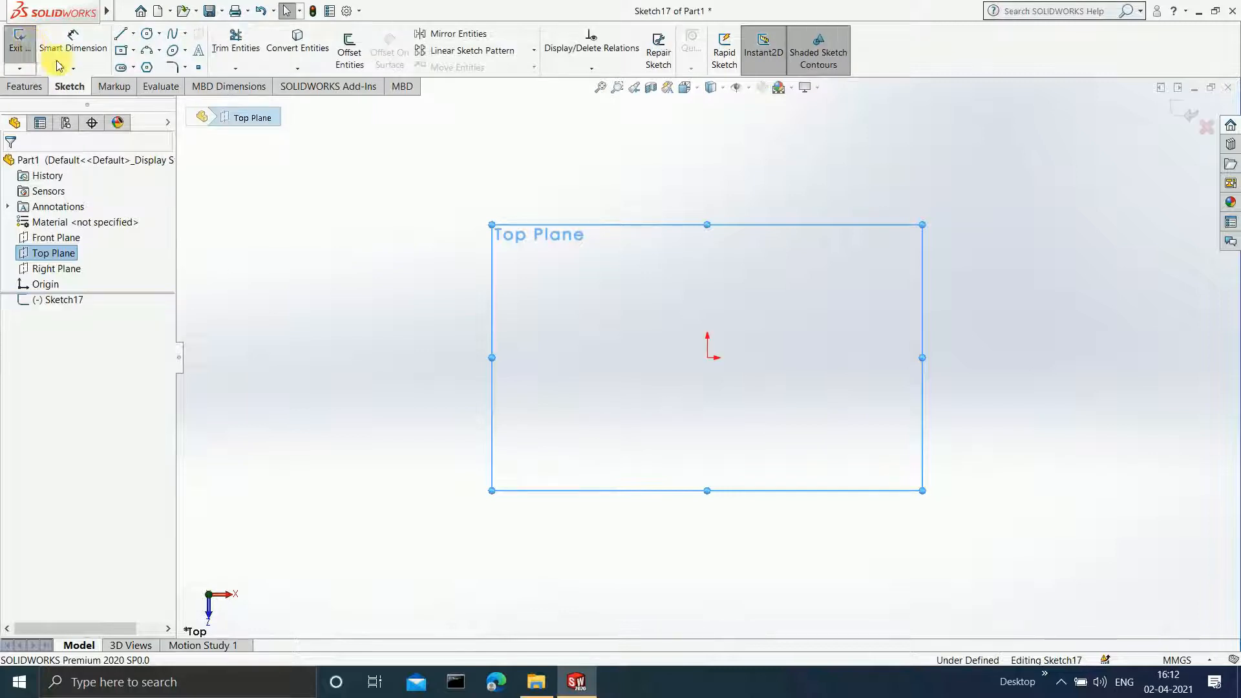
{"action": "left_click", "coordinate": [147, 36]}
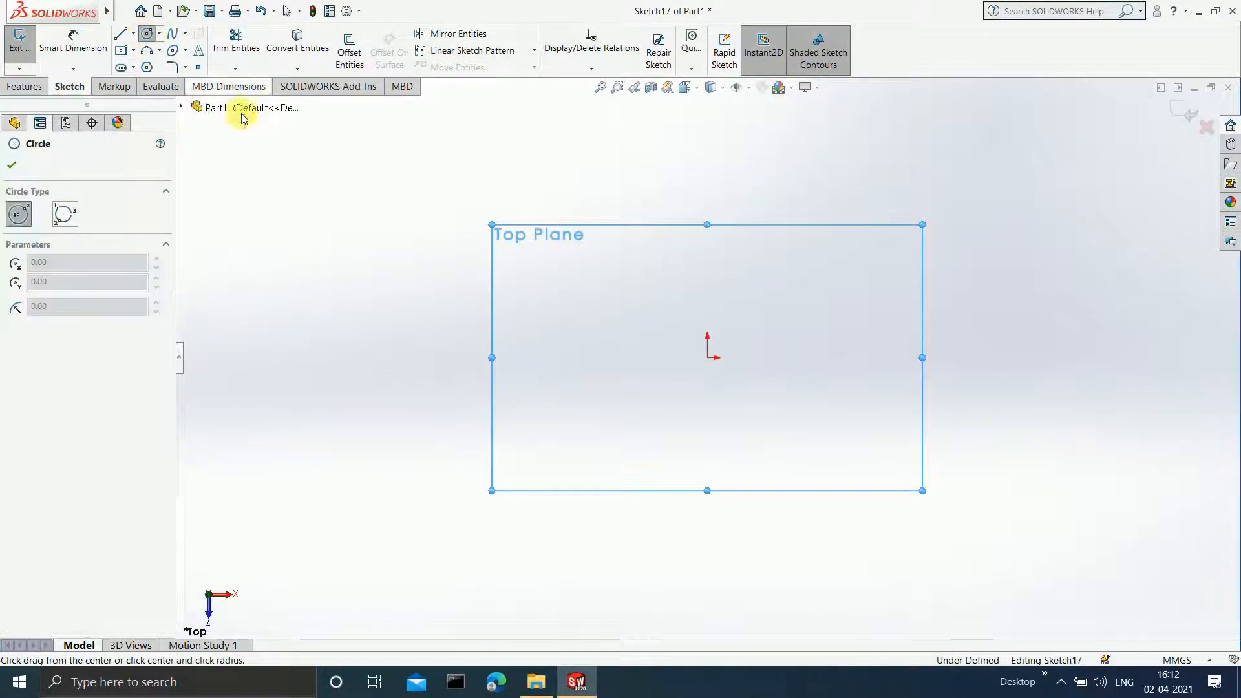
{"action": "left_click_drag", "start_coordinate": [707, 358], "coordinate": [779, 497]}
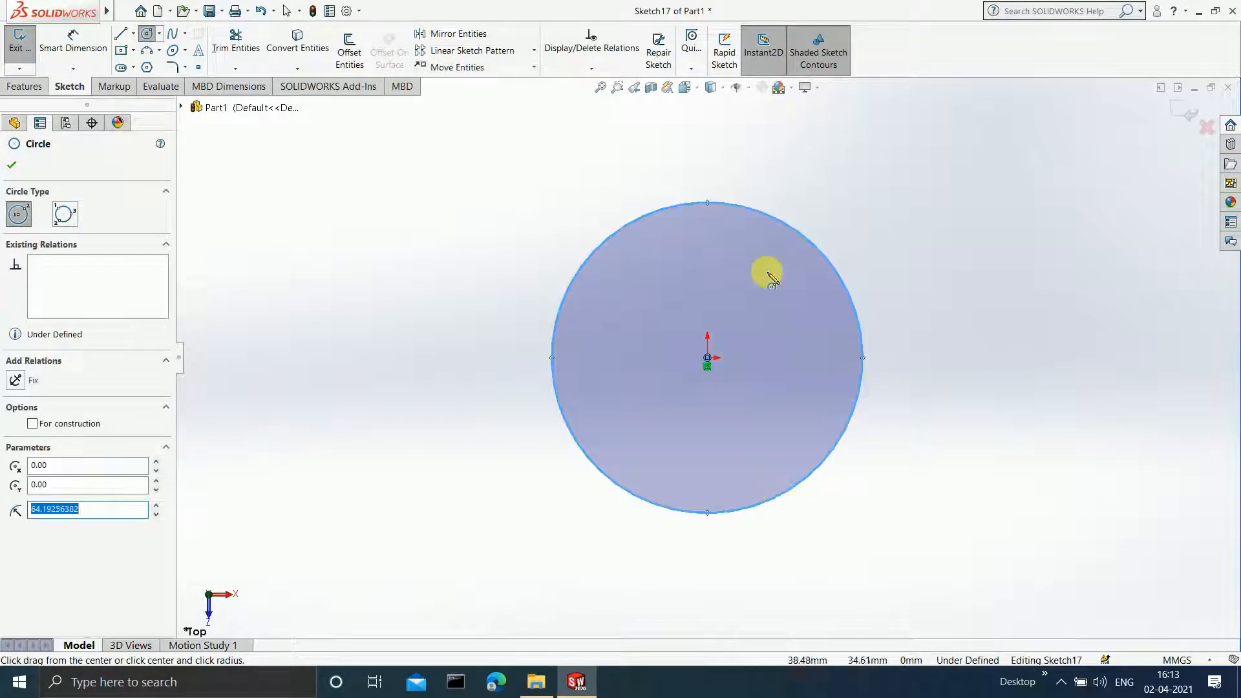
Step: Dimension the circle's diameter to 10 mm and exit the sketch
{"action": "left_click", "coordinate": [74, 41]}
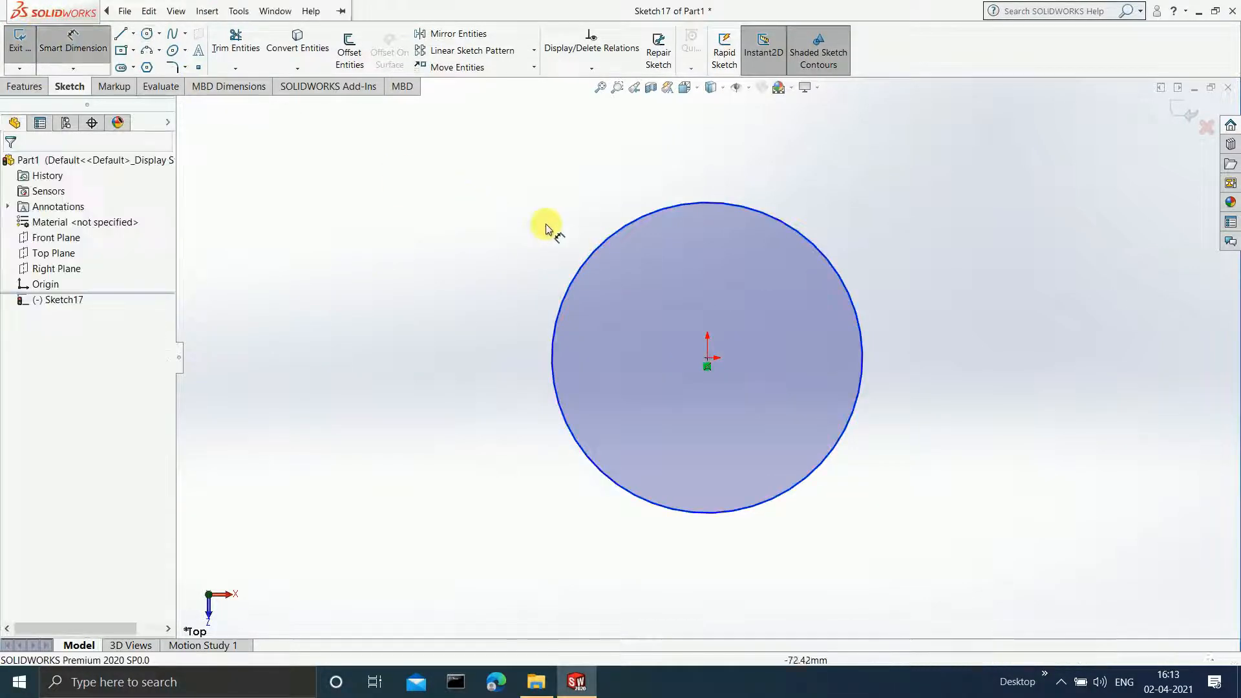
{"action": "left_click", "coordinate": [604, 241]}
{"action": "left_click", "coordinate": [489, 270]}
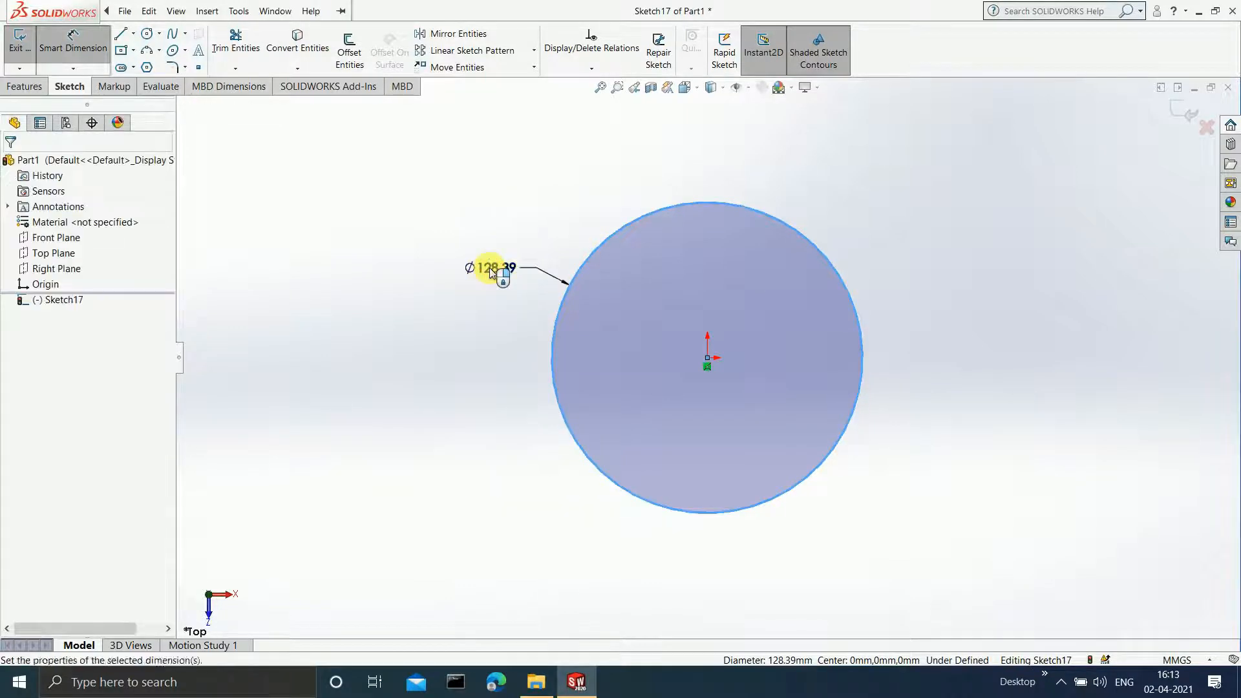
{"action": "type", "text": "10"}
{"action": "key", "text": "Return"}
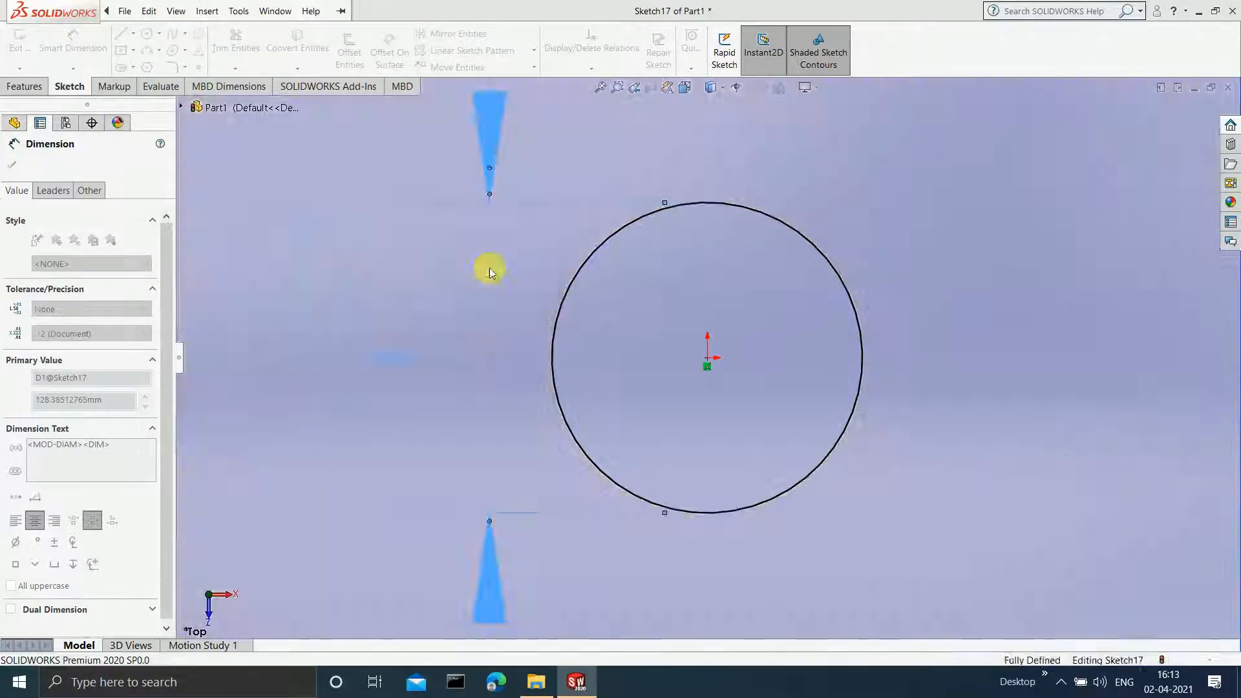
{"action": "left_click", "coordinate": [1187, 113]}
Step: Start a Helix and Spiral curve from the circle sketch, defined by Pitch and Revolution
{"action": "middle_click_drag", "start_coordinate": [1036, 298], "coordinate": [1032, 198]}
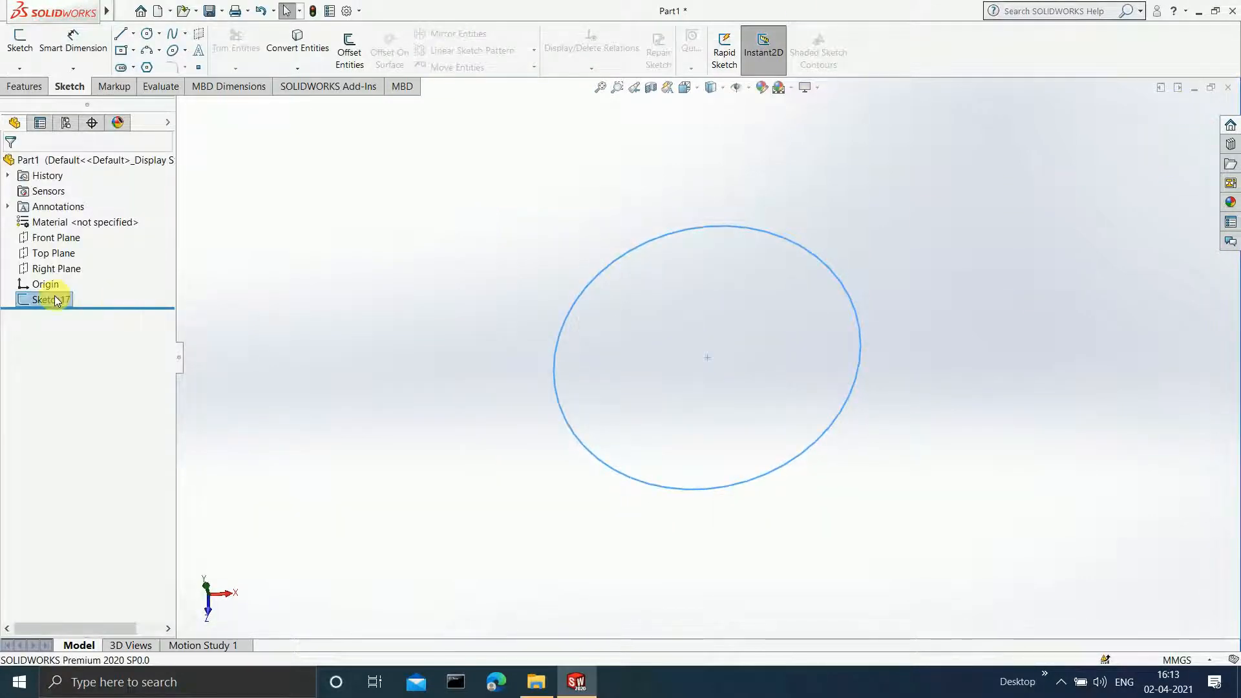
{"action": "left_click", "coordinate": [15, 85]}
{"action": "left_click", "coordinate": [675, 68]}
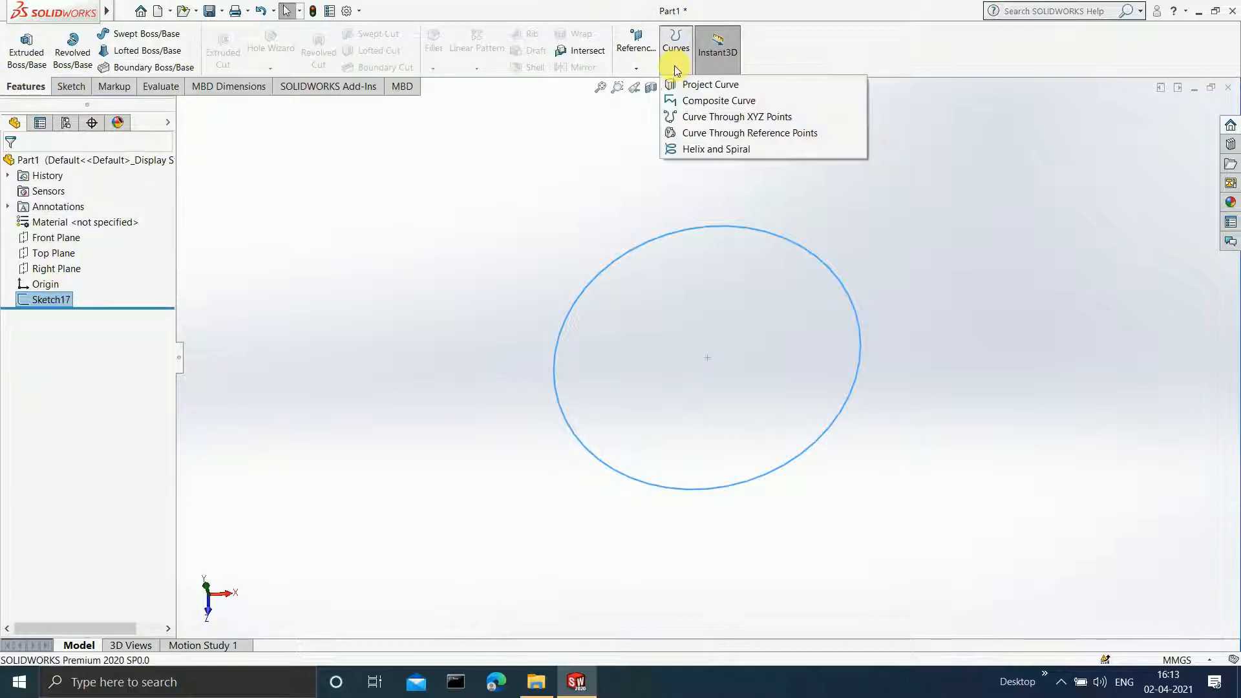
{"action": "left_click", "coordinate": [685, 150]}
{"action": "middle_click_drag", "start_coordinate": [754, 289], "coordinate": [825, 252]}
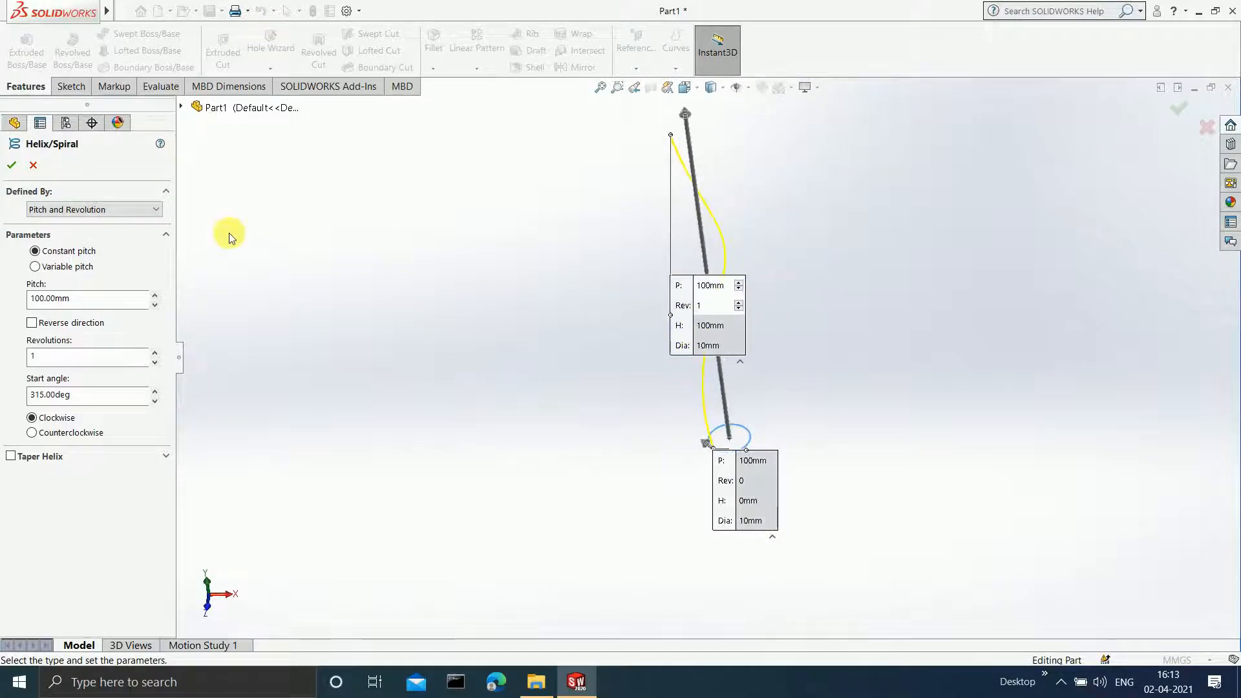
{"action": "left_click", "coordinate": [157, 210]}
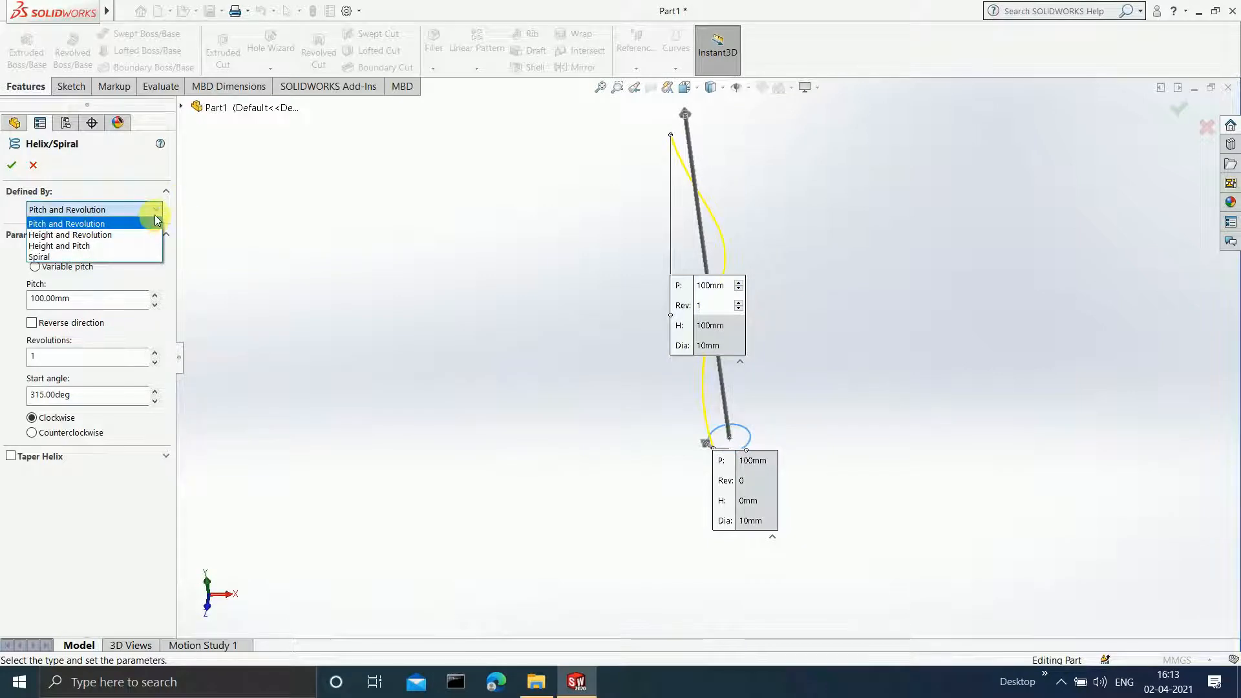
{"action": "left_click", "coordinate": [104, 224]}
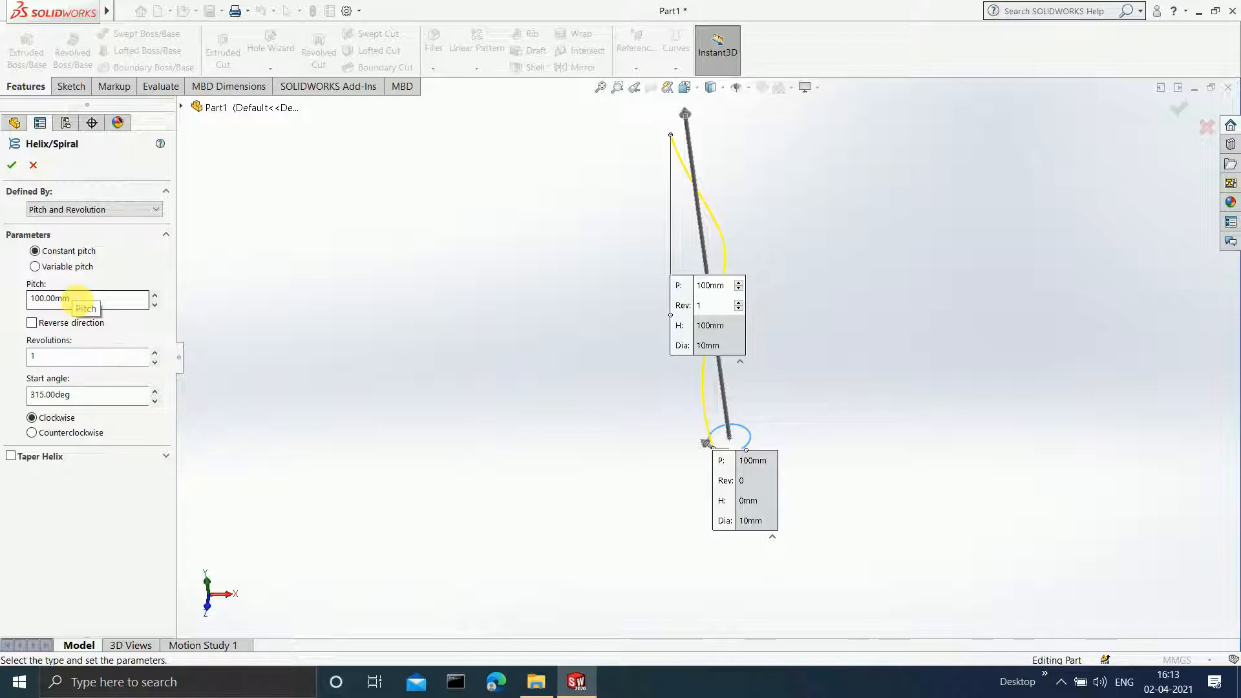
Step: Set the helix's constant pitch to 50 mm and move both parameter callouts away from the curve
{"action": "double_click", "coordinate": [81, 300]}
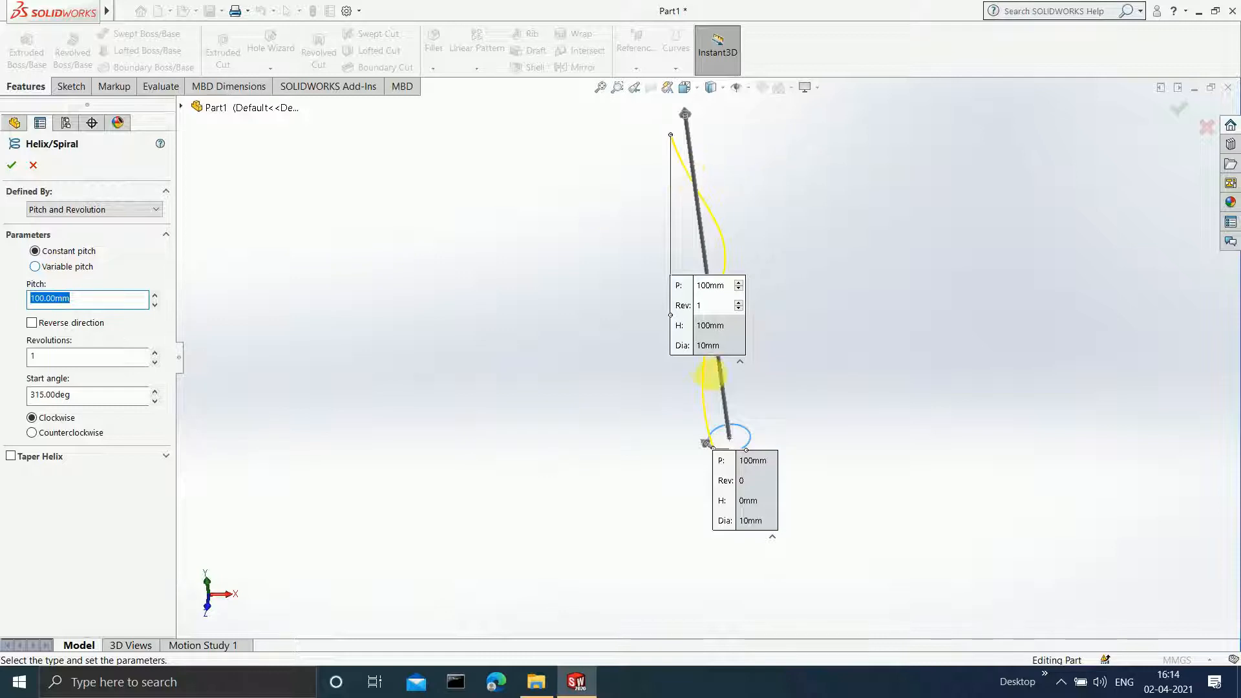
{"action": "type", "text": "50"}
{"action": "key", "text": "Return"}
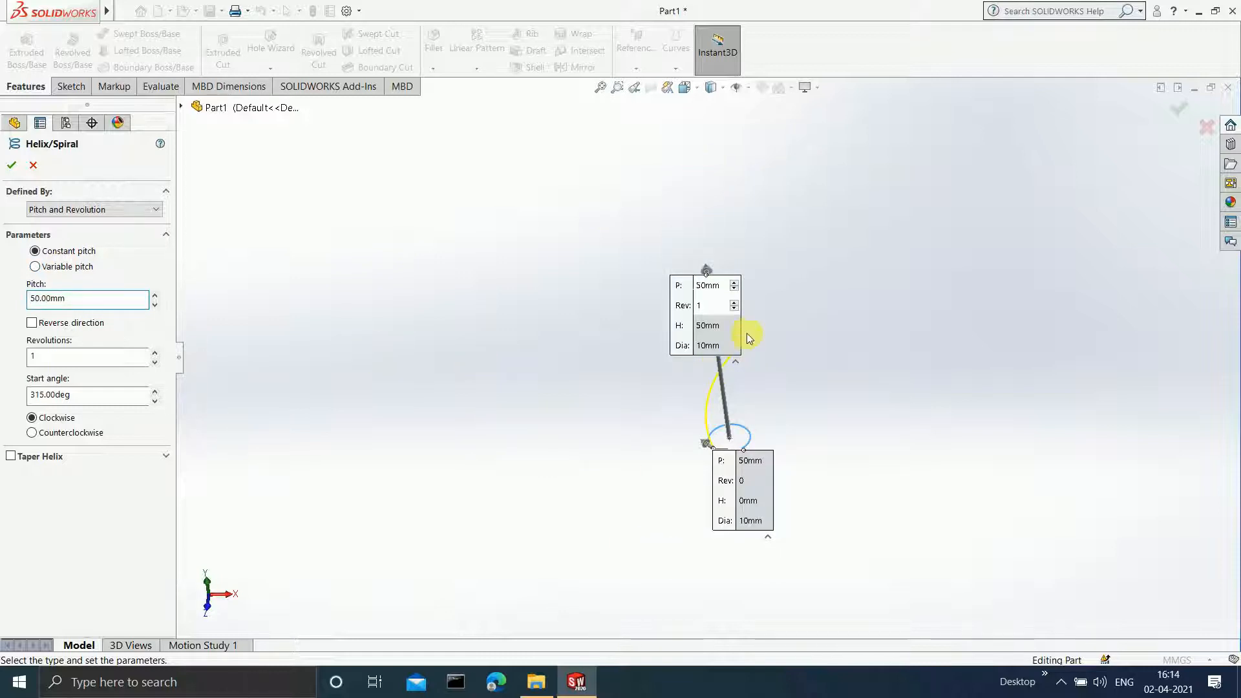
{"action": "left_click_drag", "start_coordinate": [672, 284], "coordinate": [545, 244]}
{"action": "left_click_drag", "start_coordinate": [459, 220], "coordinate": [443, 206]}
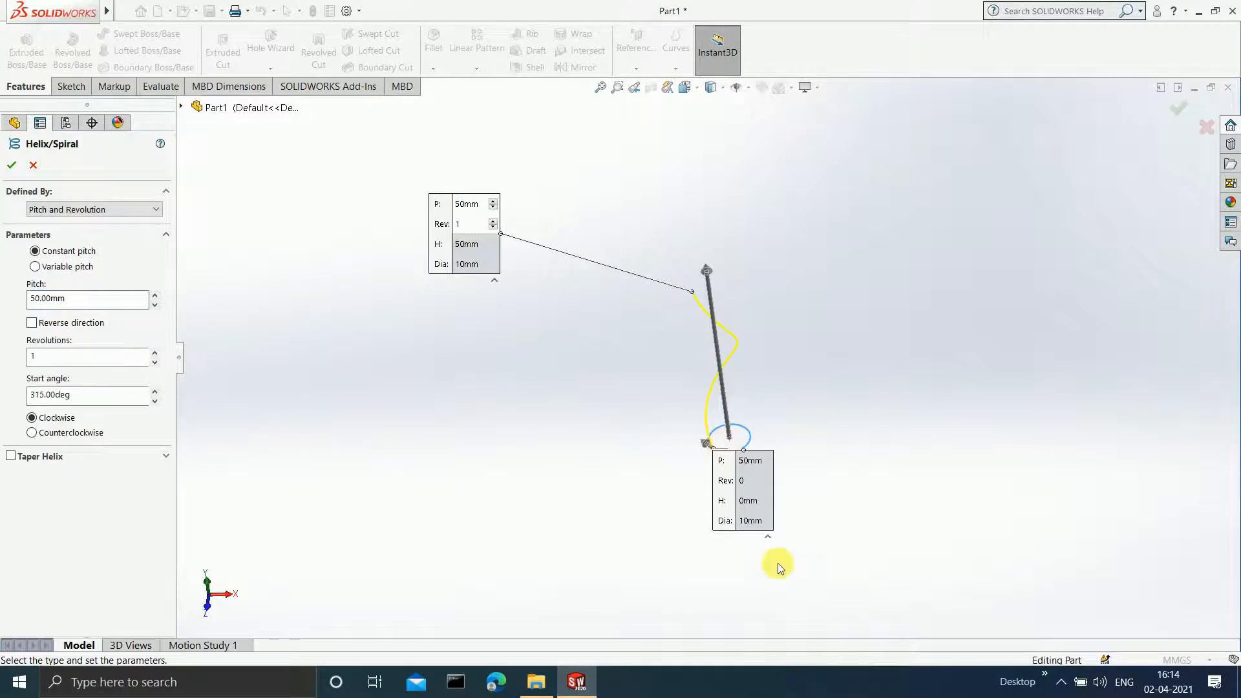
{"action": "left_click_drag", "start_coordinate": [760, 504], "coordinate": [941, 393]}
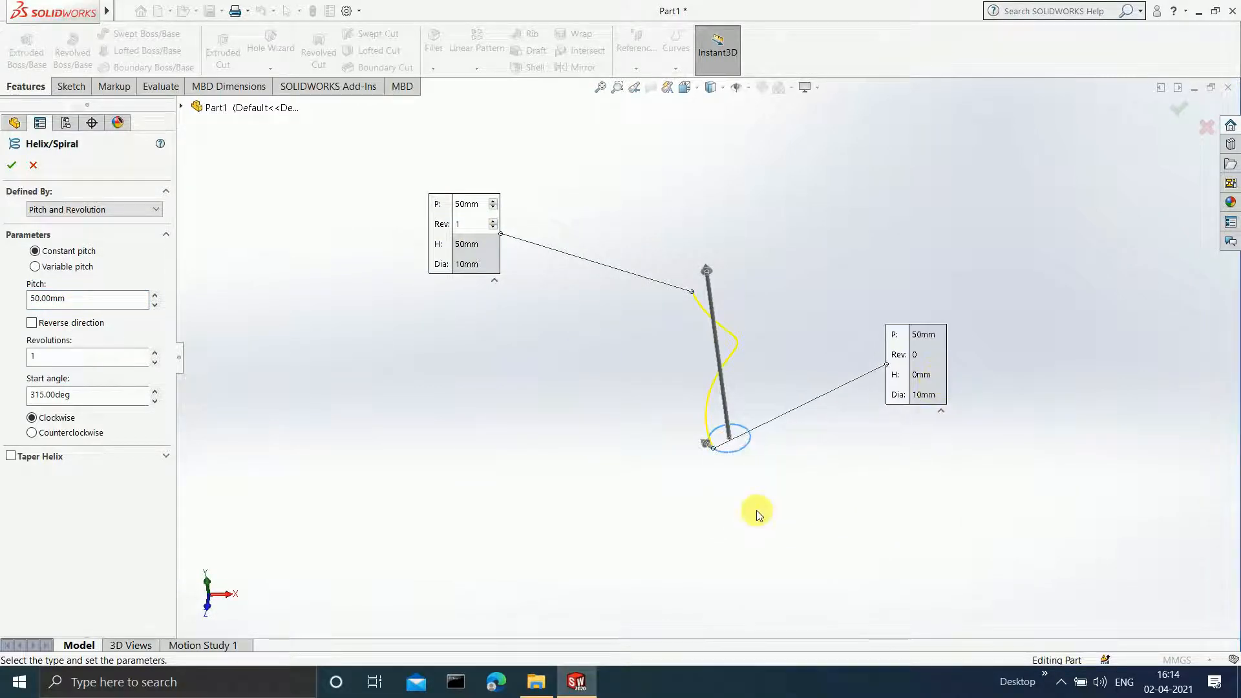
{"action": "middle_click_drag", "start_coordinate": [756, 515], "coordinate": [721, 397]}
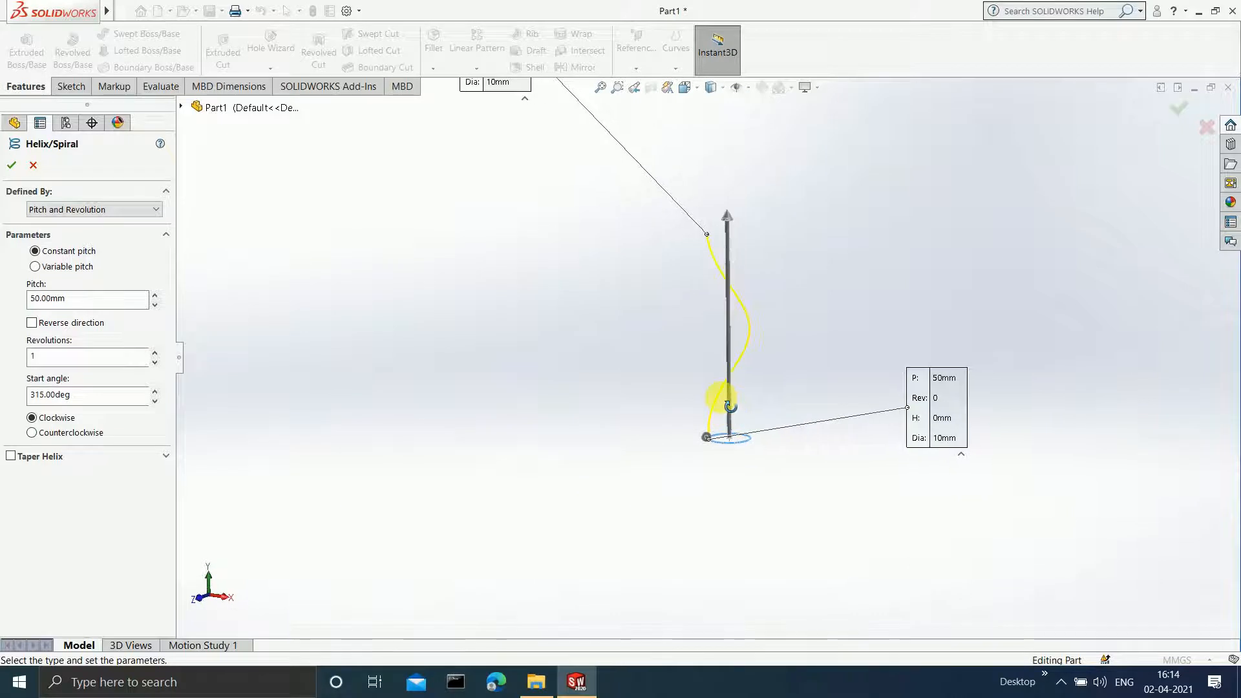
Step: Try reversing the helix direction and switch it back to the original direction
{"action": "left_click", "coordinate": [32, 323]}
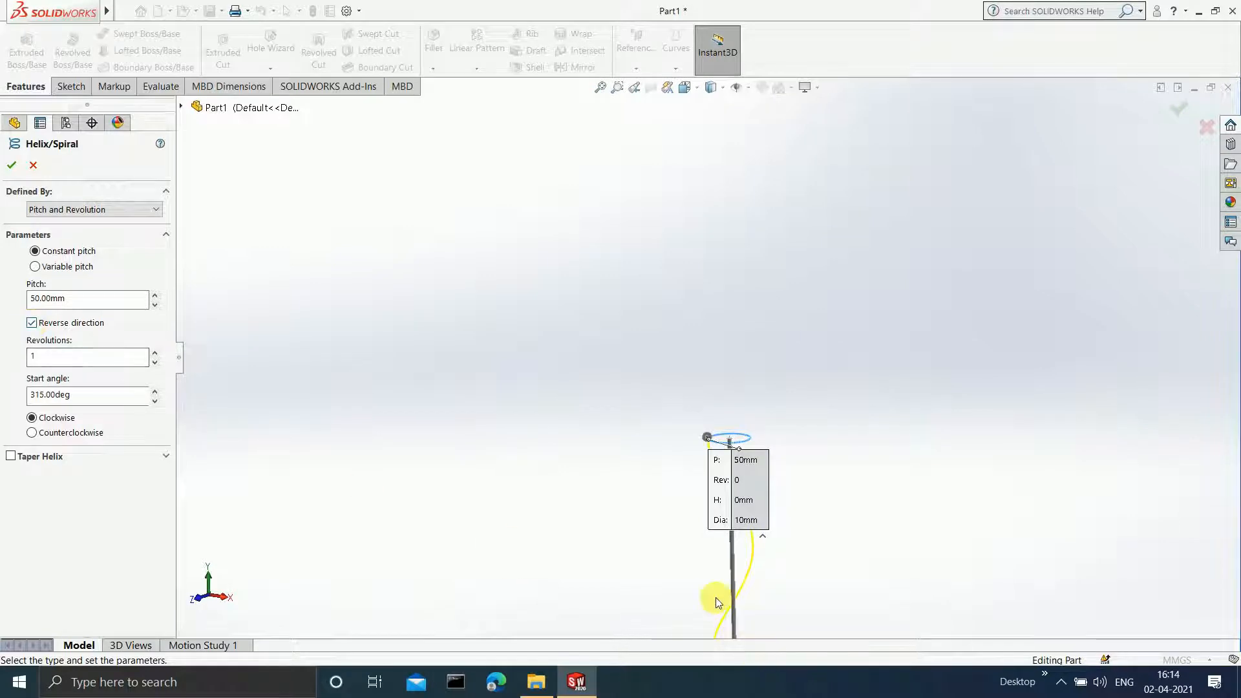
{"action": "scroll", "coordinate": [692, 534], "scroll_direction": "down", "scroll_amount": 2}
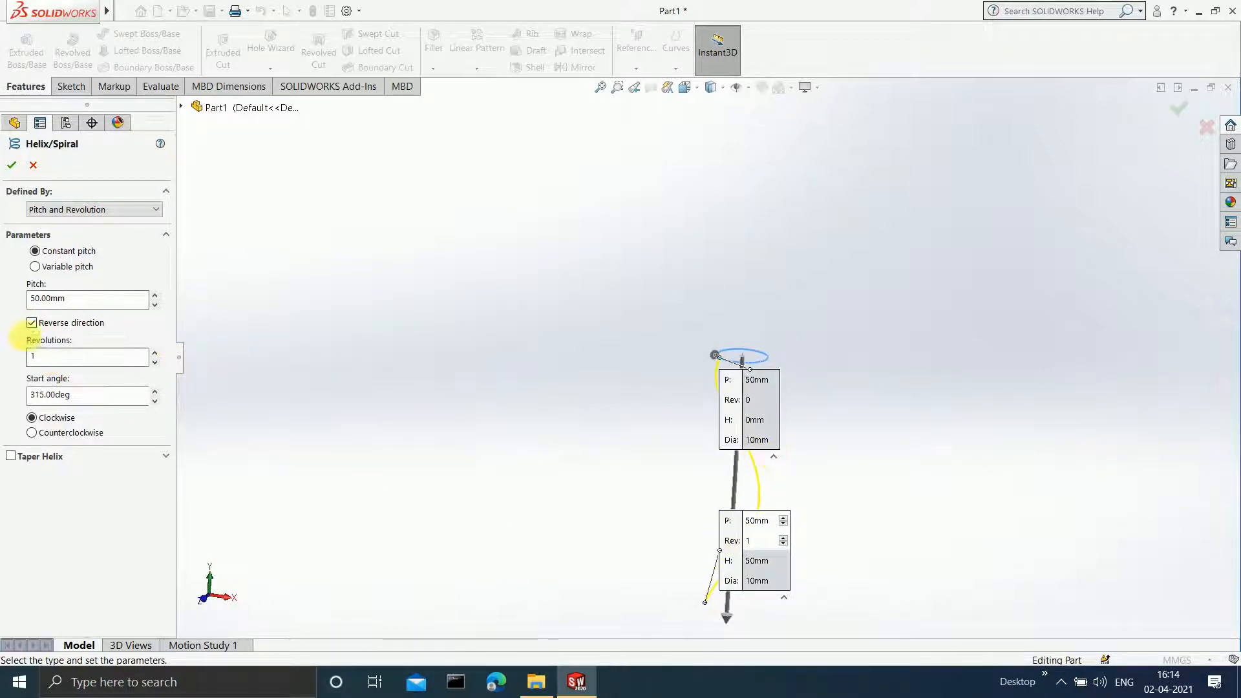
{"action": "left_click", "coordinate": [31, 322]}
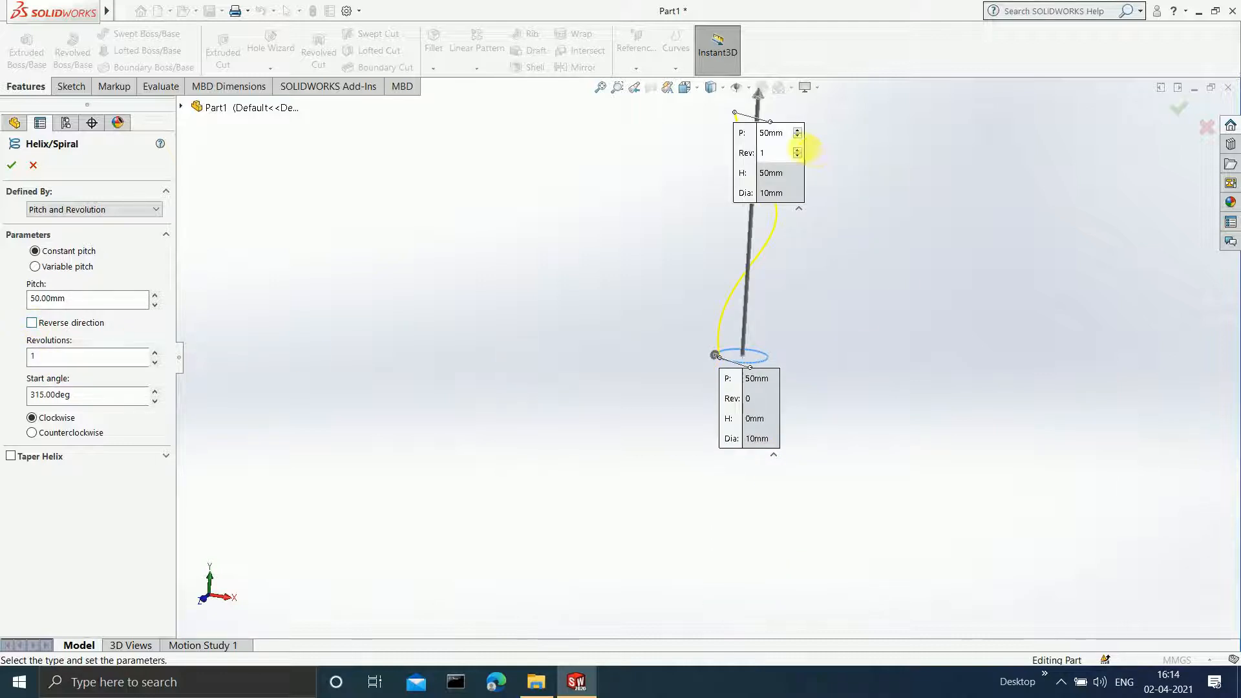
Step: Move both helix callouts clear of the curve and set the number of revolutions to 5
{"action": "left_click_drag", "start_coordinate": [769, 171], "coordinate": [299, 227]}
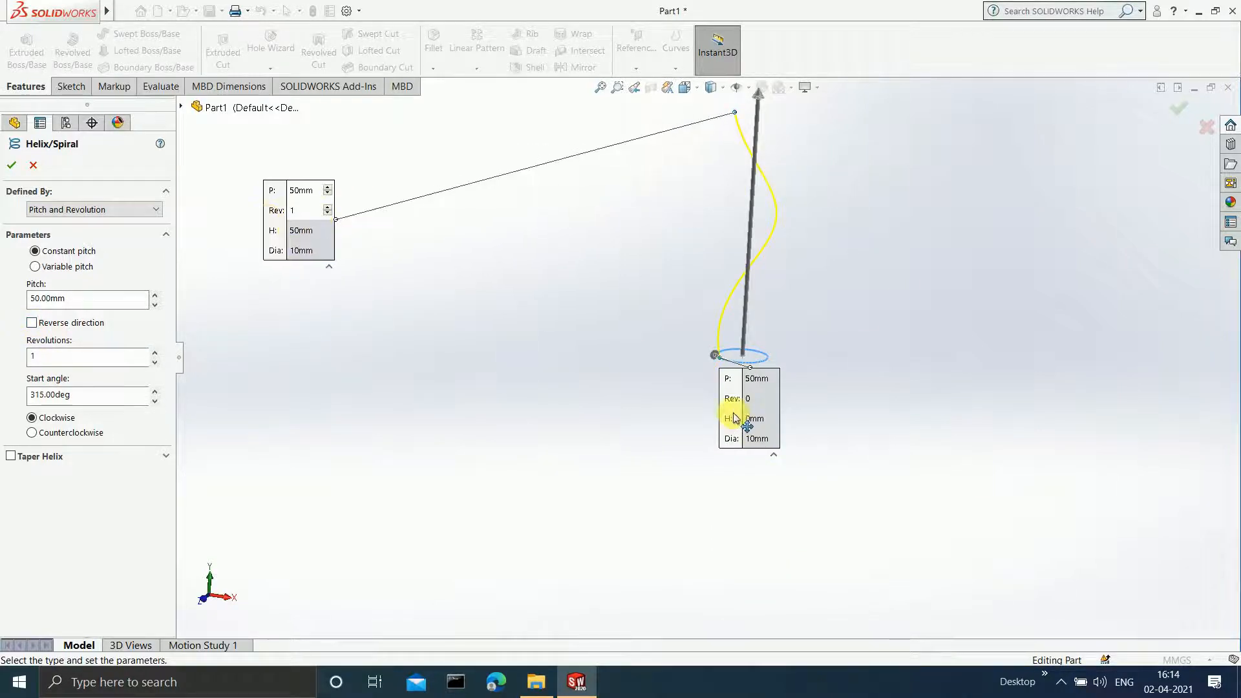
{"action": "left_click_drag", "start_coordinate": [775, 417], "coordinate": [1034, 432]}
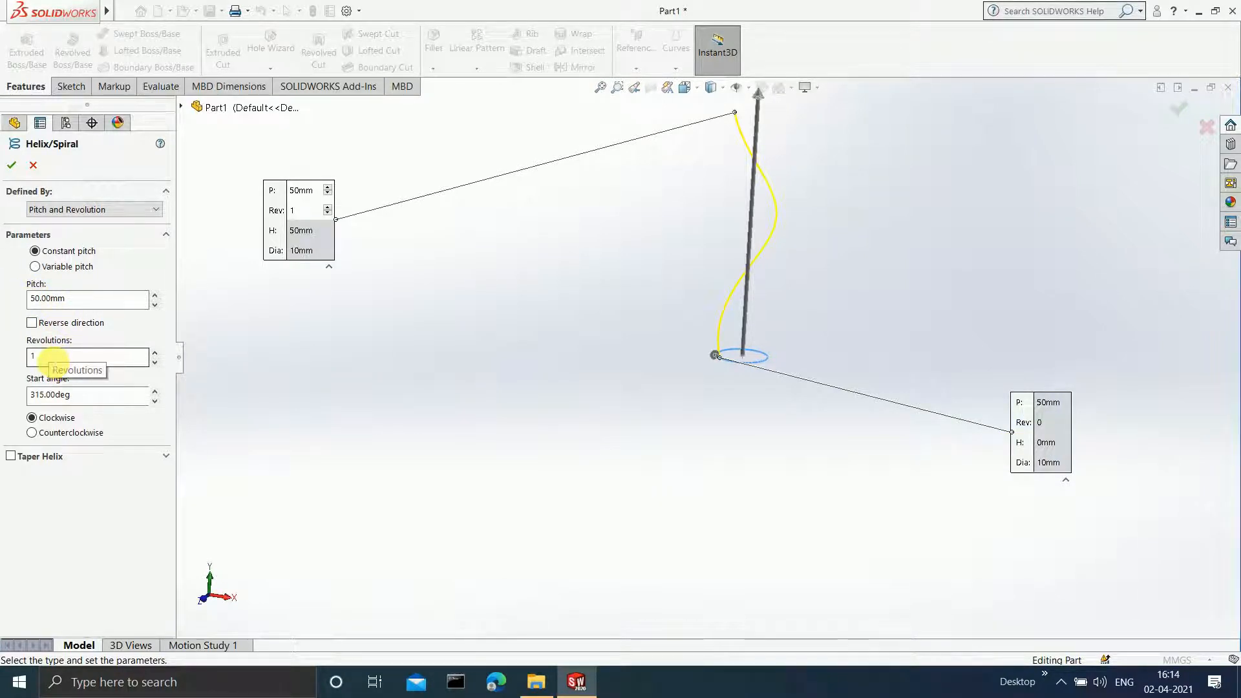
{"action": "left_click", "coordinate": [52, 358]}
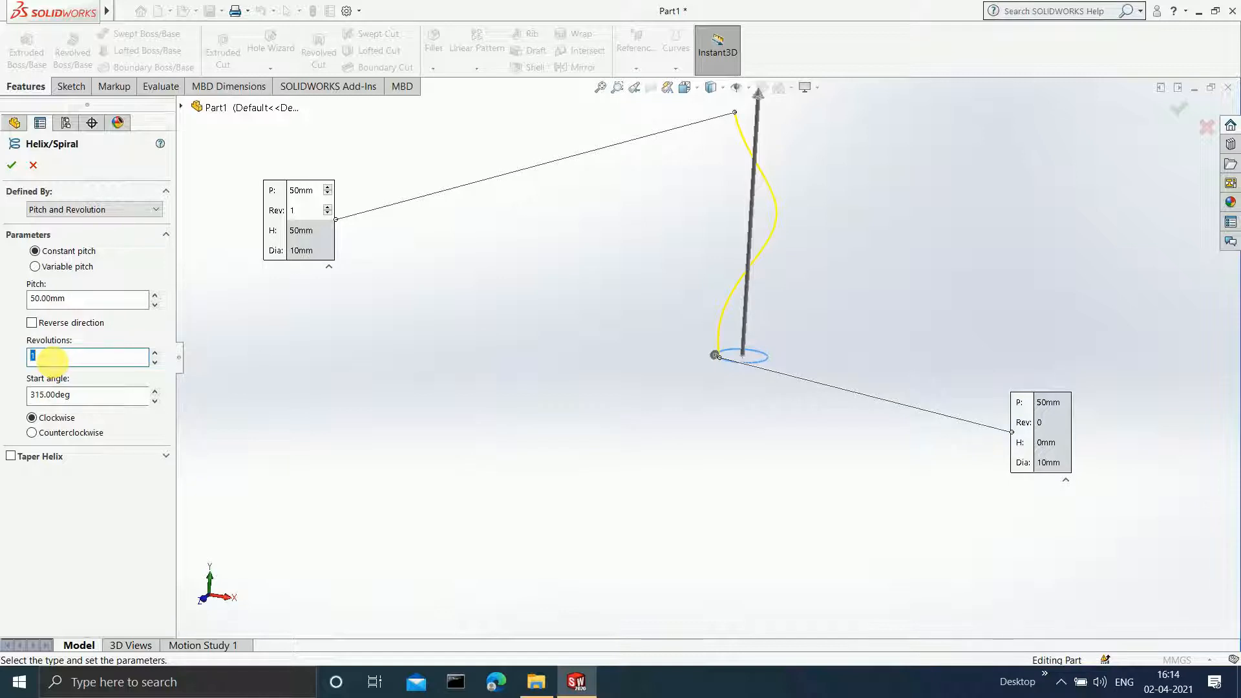
{"action": "type", "text": "5"}
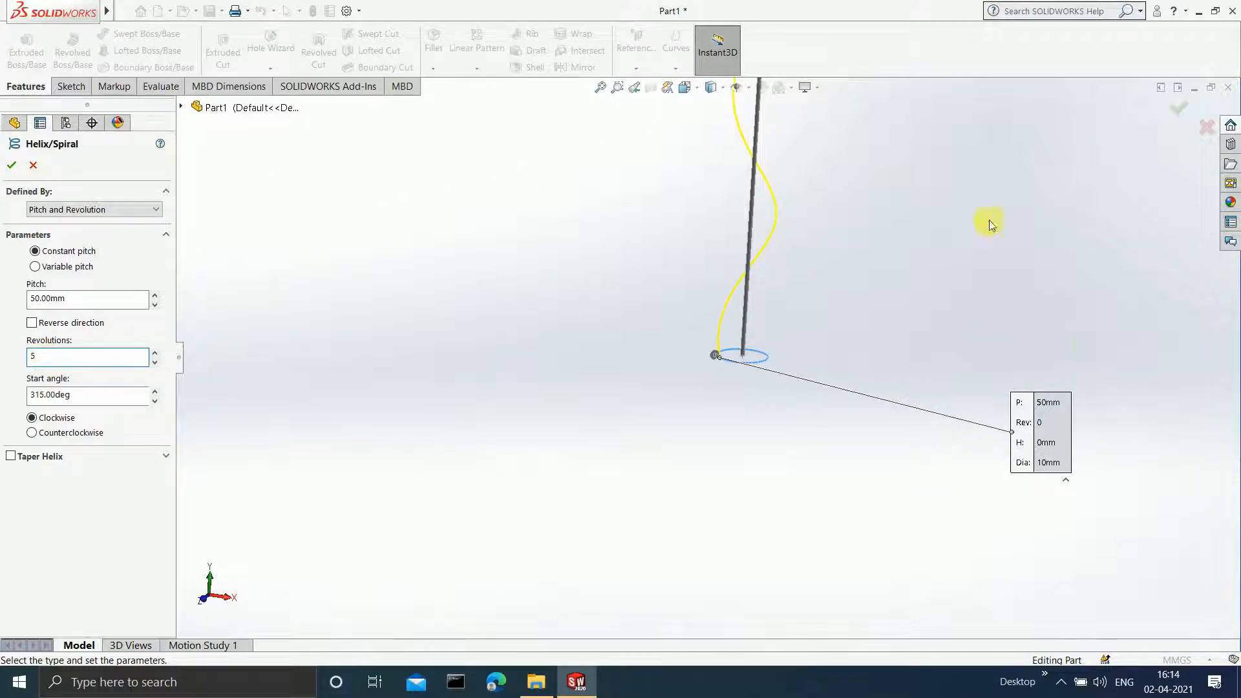
{"action": "scroll", "coordinate": [766, 170], "scroll_direction": "up", "scroll_amount": 7}
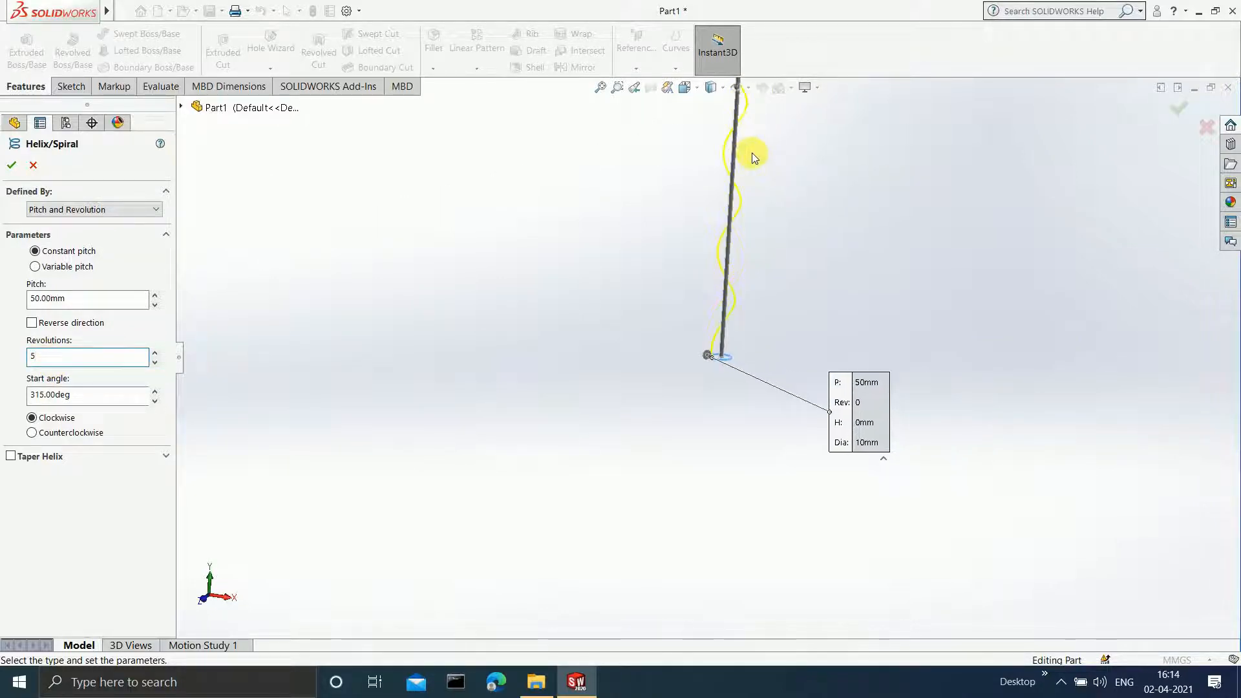
{"action": "key", "text": "f"}
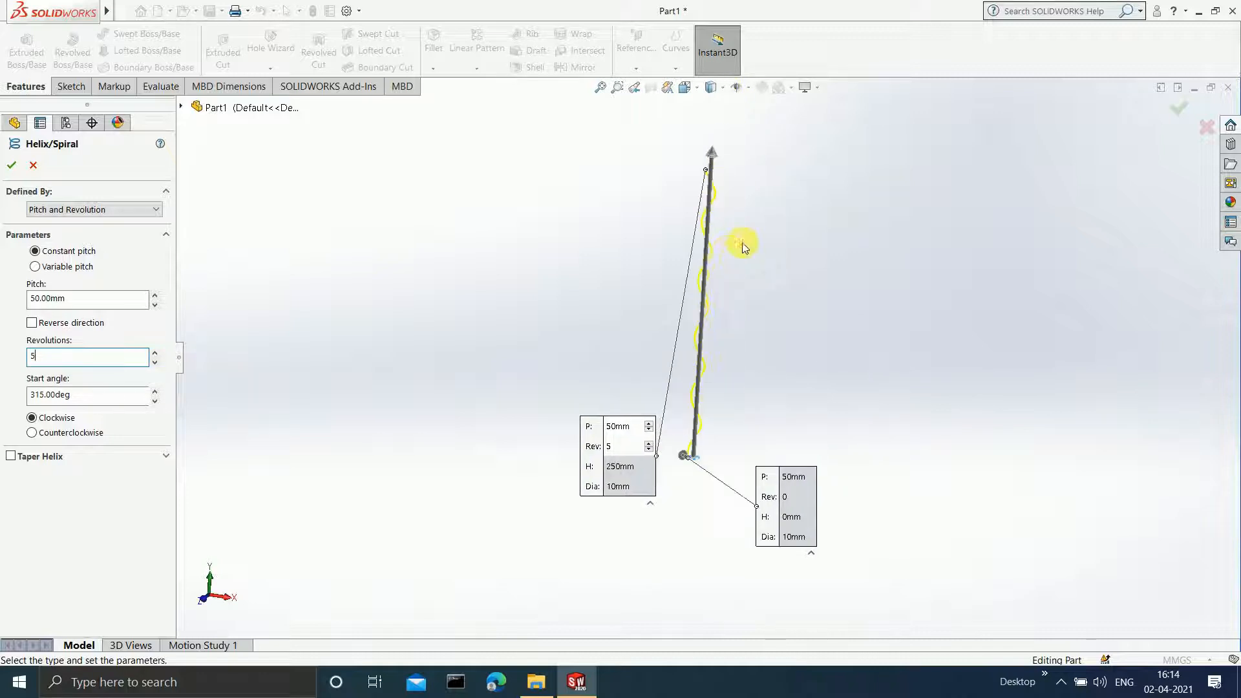
{"action": "middle_click_drag", "start_coordinate": [743, 297], "coordinate": [749, 260]}
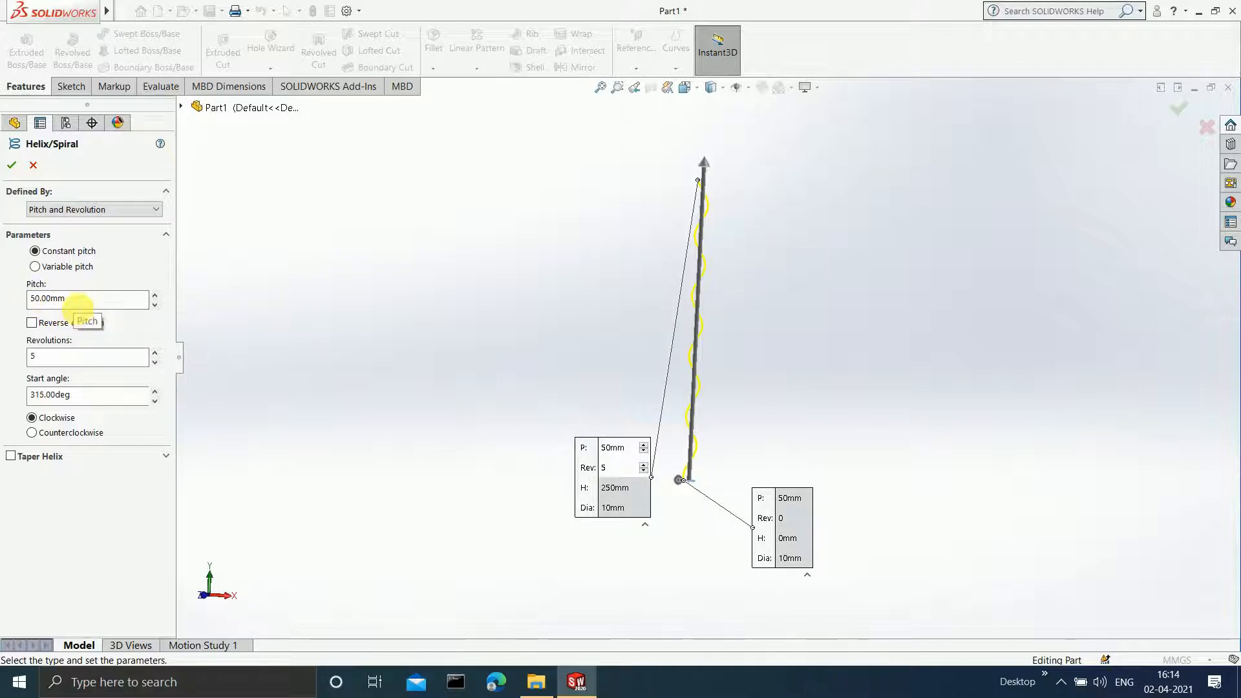
Step: Set the helix's constant pitch to 10 mm
{"action": "left_click", "coordinate": [77, 301]}
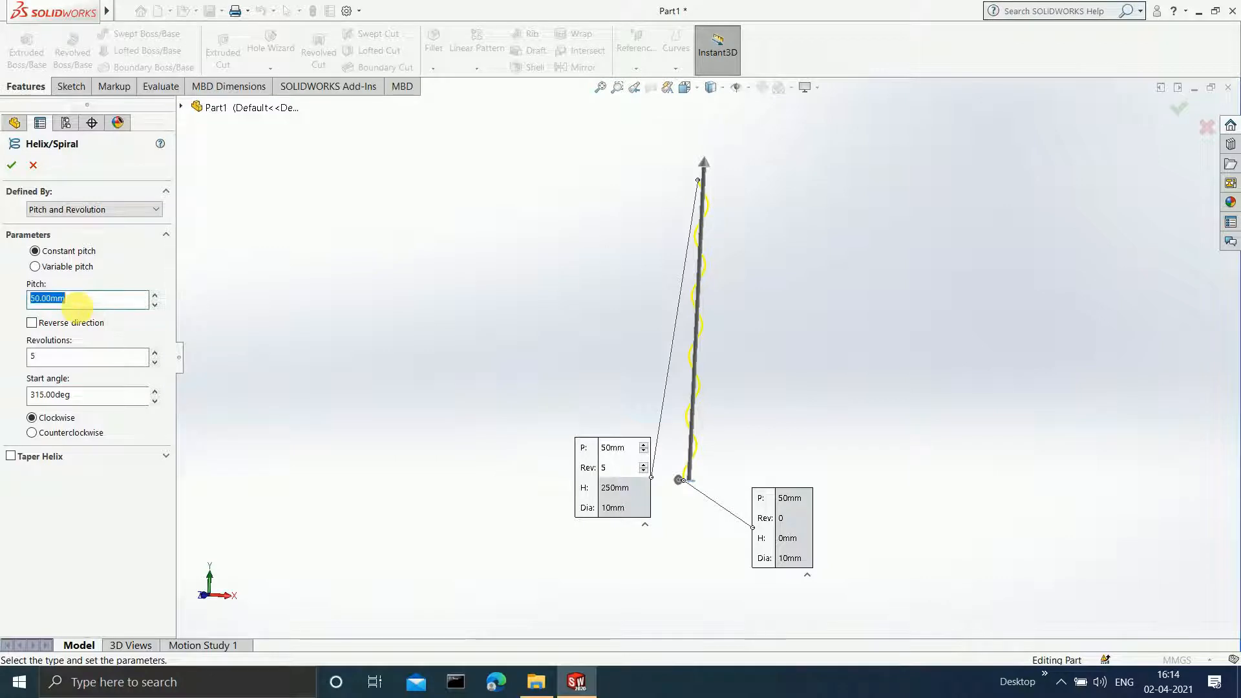
{"action": "type", "text": "10"}
{"action": "key", "text": "Return"}
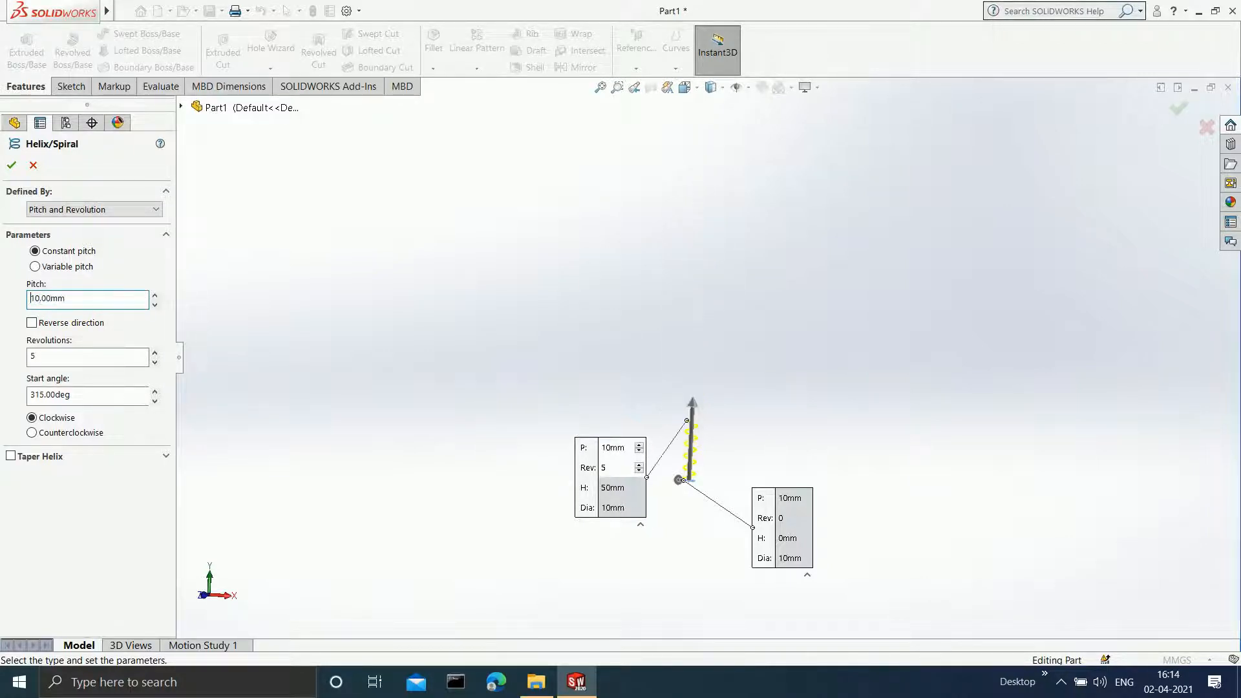
{"action": "scroll", "coordinate": [714, 453], "scroll_direction": "down", "scroll_amount": 3}
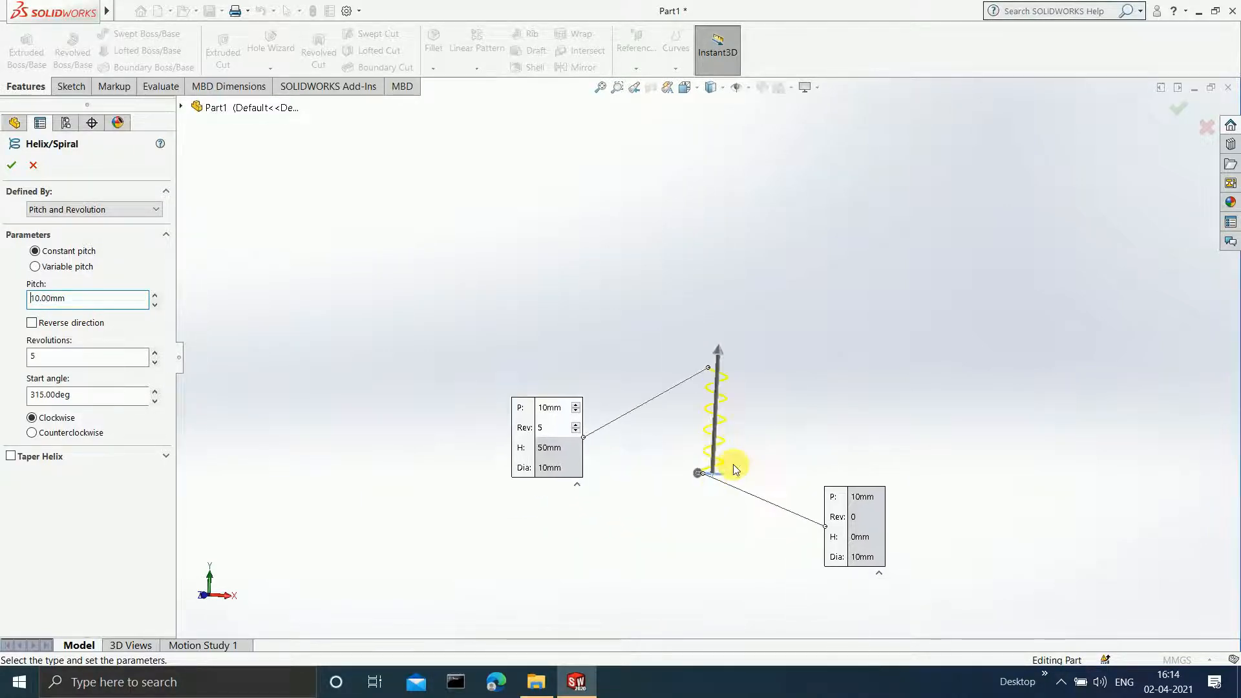
{"action": "scroll", "coordinate": [707, 442], "scroll_direction": "down", "scroll_amount": 4}
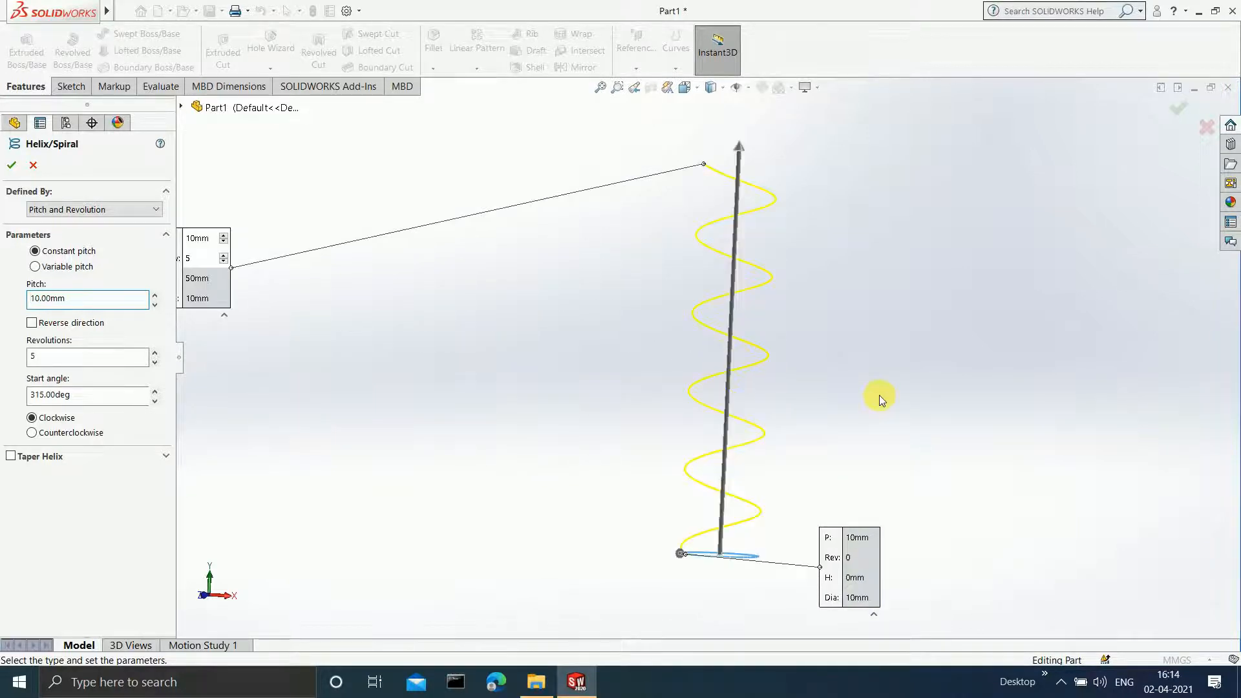
Step: Set the helix's start angle to 60 degrees and its rotation to counterclockwise
{"action": "middle_click_drag", "start_coordinate": [879, 396], "coordinate": [906, 540]}
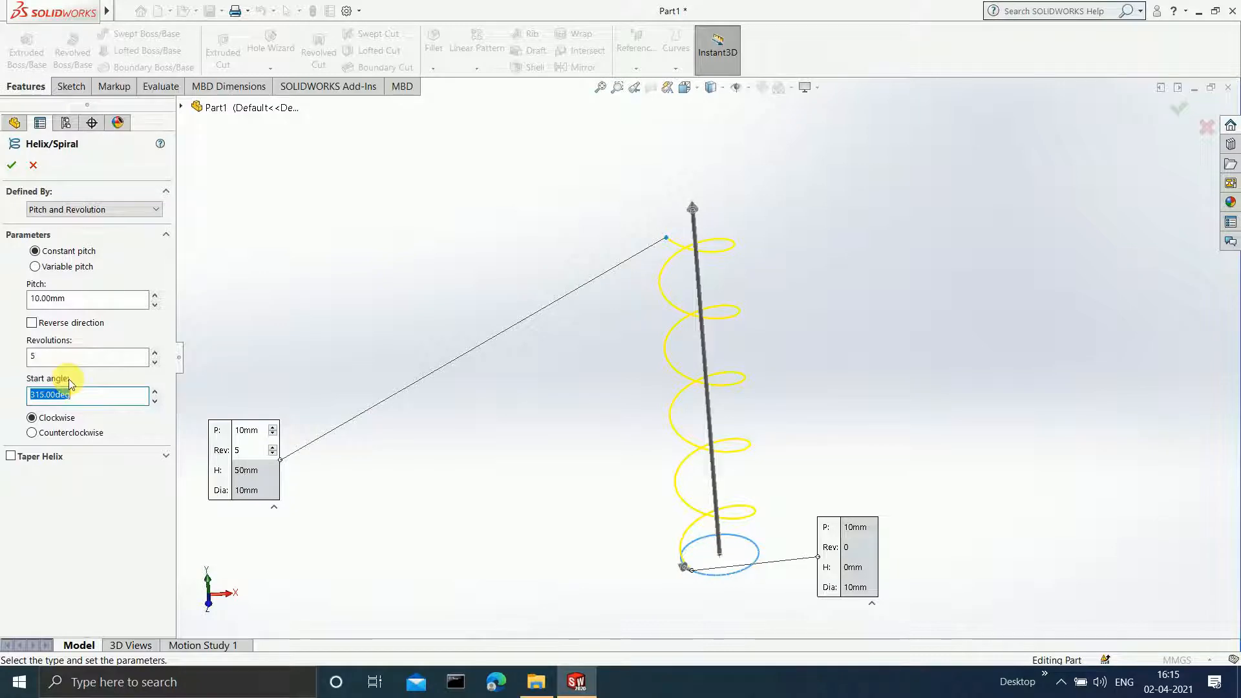
{"action": "type", "text": "60"}
{"action": "key", "text": "Return"}
{"action": "mouse_move", "coordinate": [63, 5]}
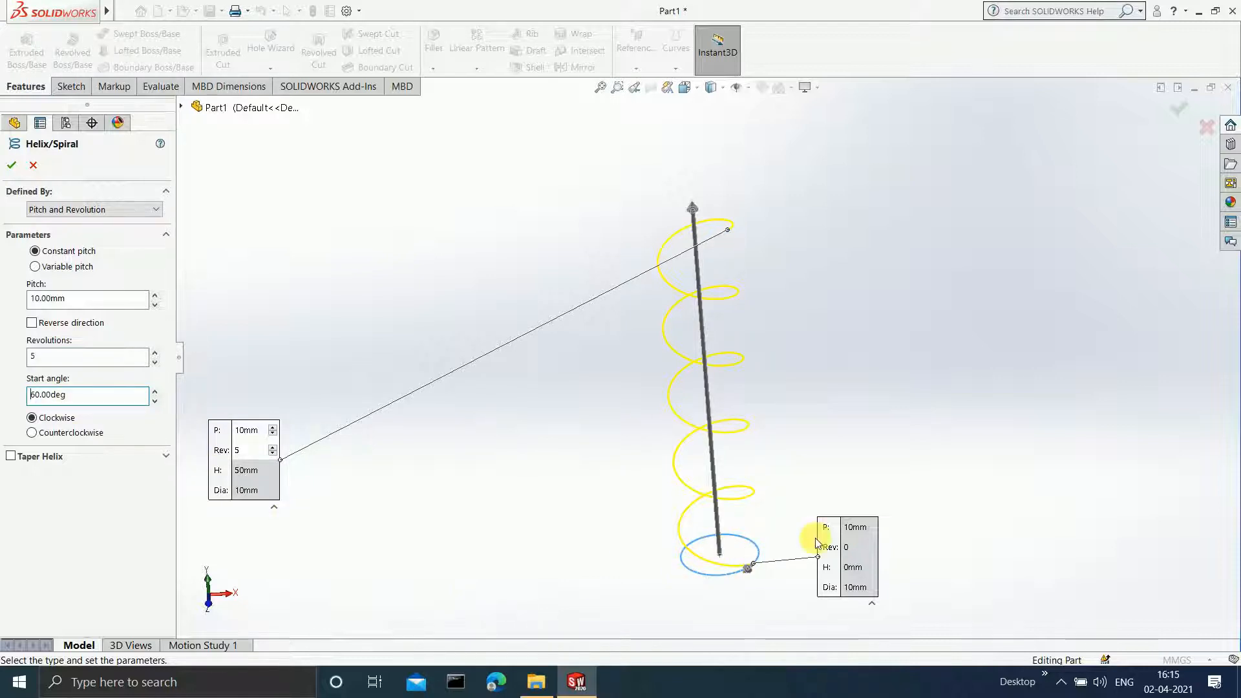
{"action": "left_click", "coordinate": [32, 433]}
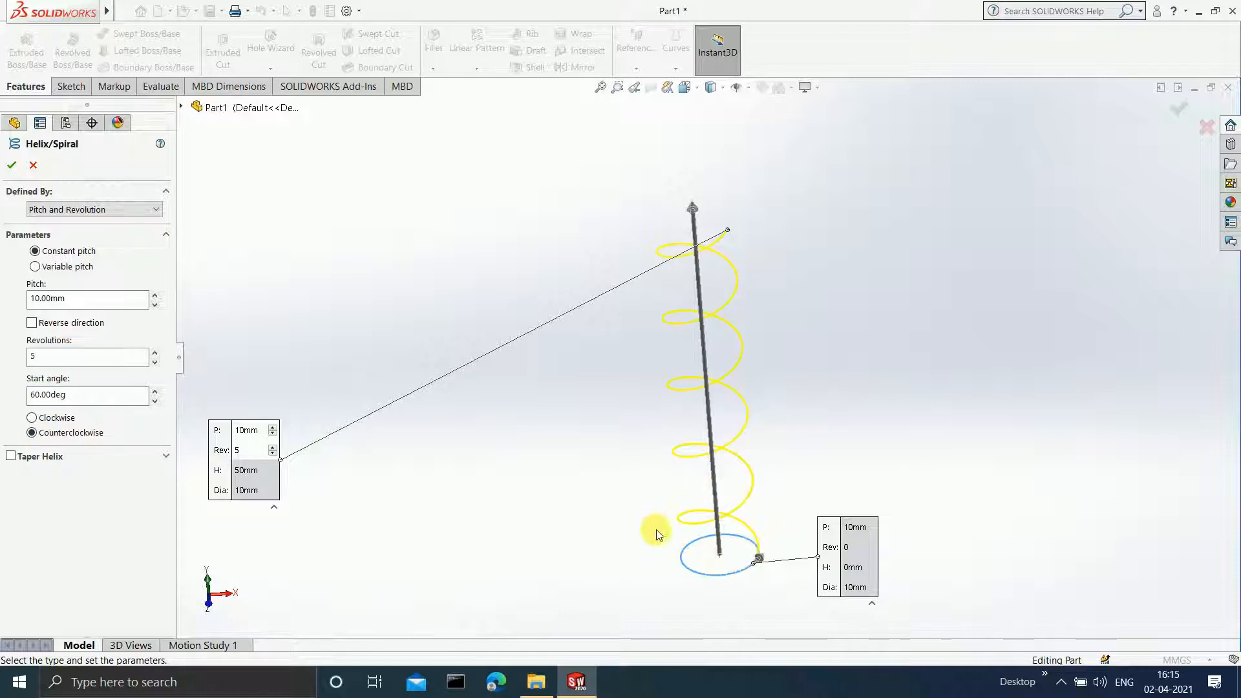
Step: Set the helix's rotation to clockwise and enable an outward taper of 30 degrees
{"action": "left_click", "coordinate": [50, 420]}
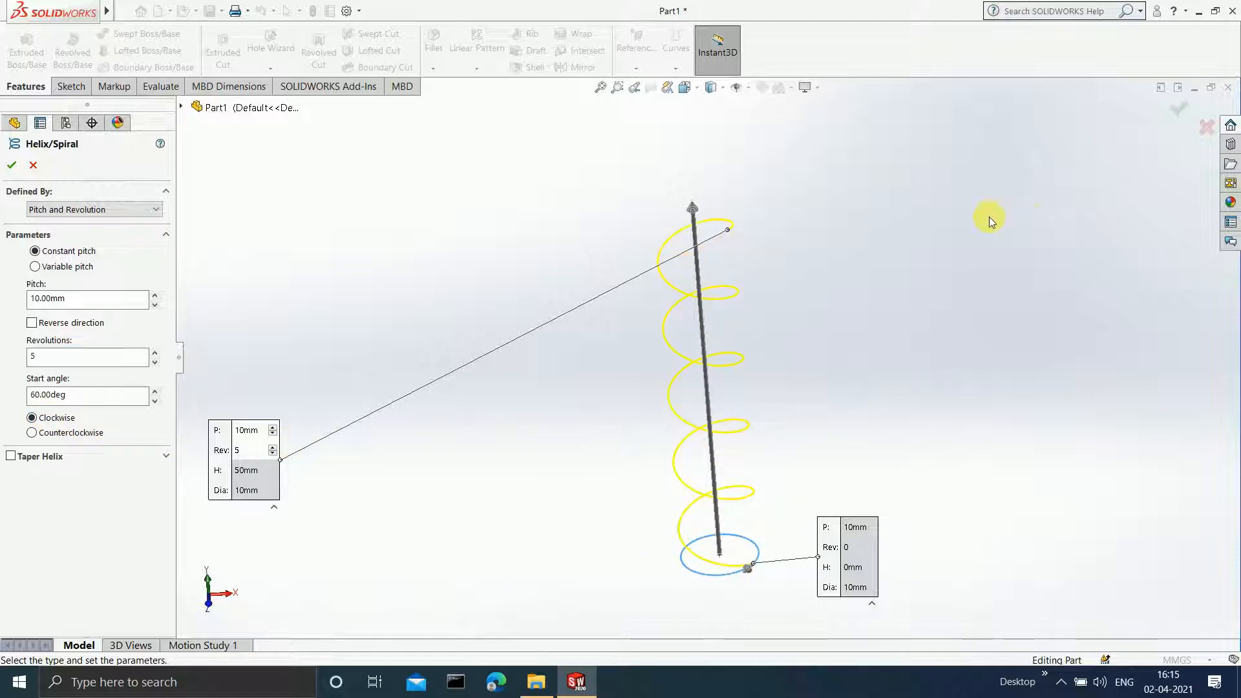
{"action": "left_click", "coordinate": [11, 457]}
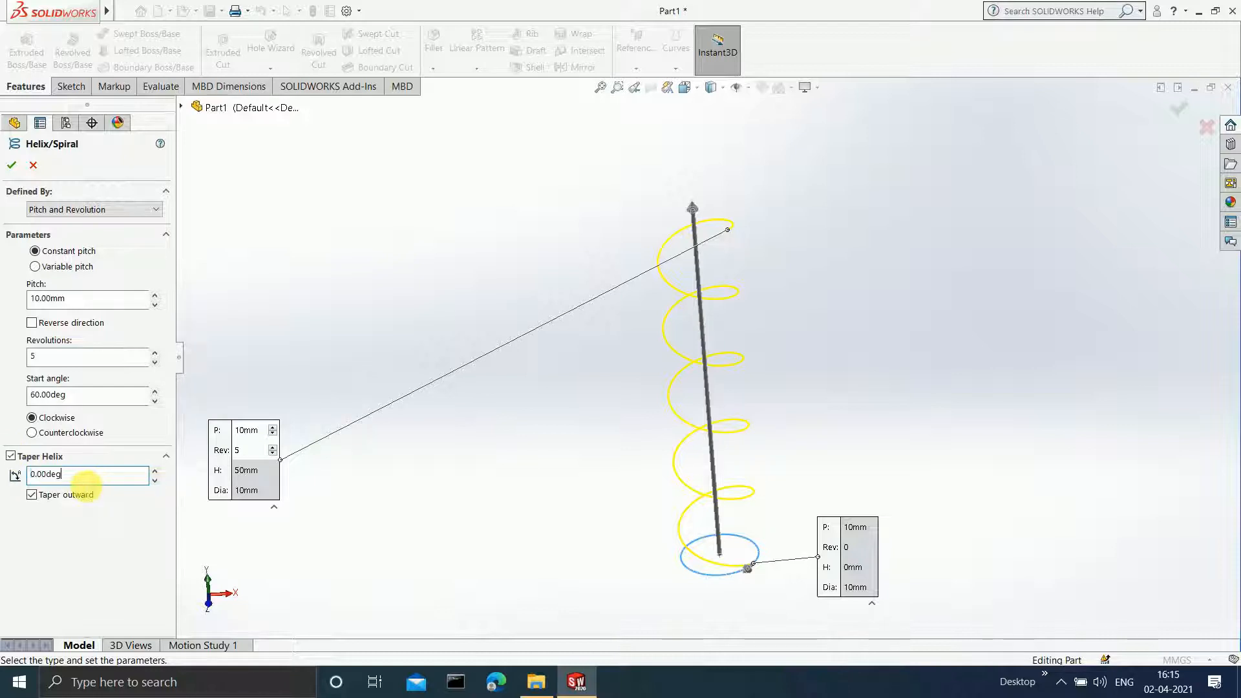
{"action": "type", "text": "30"}
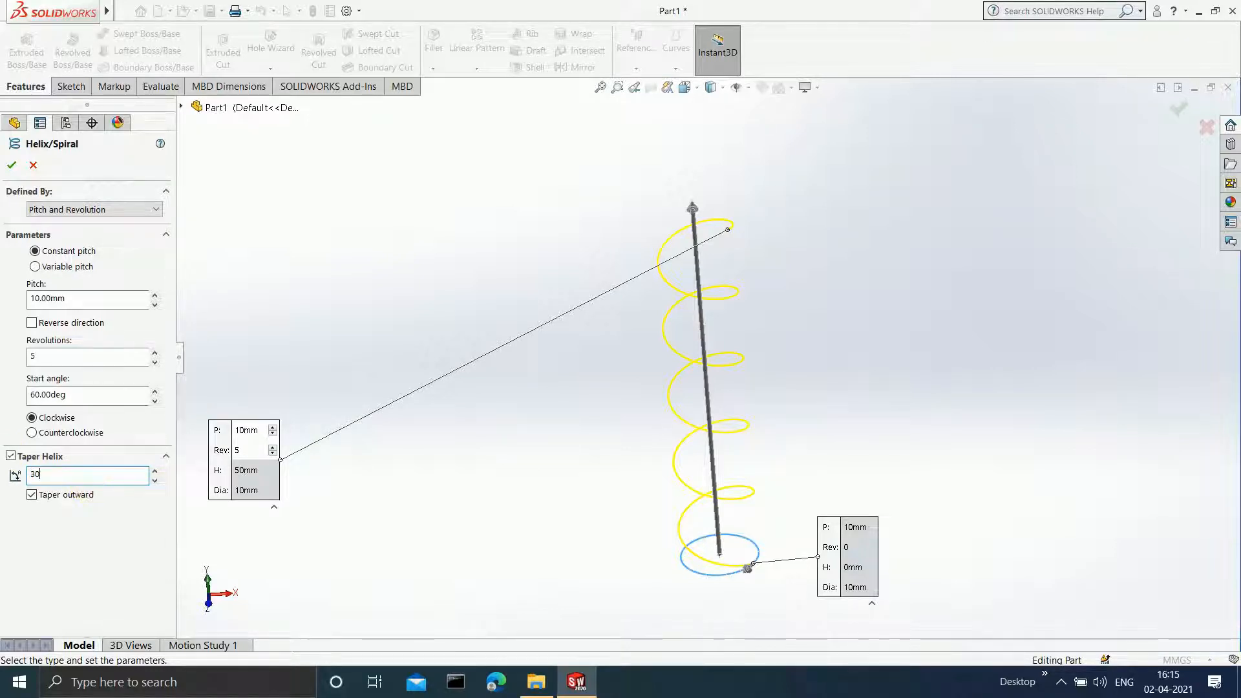
{"action": "key", "text": "Return"}
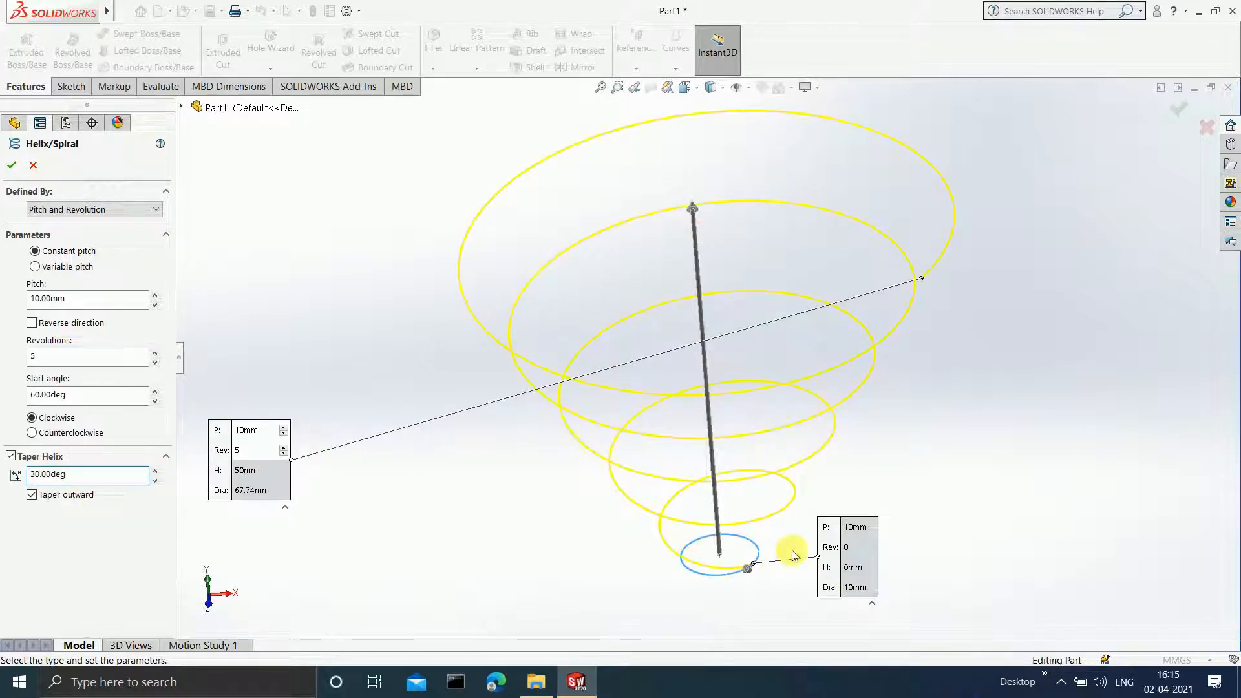
{"action": "middle_click_drag", "start_coordinate": [886, 471], "coordinate": [825, 378]}
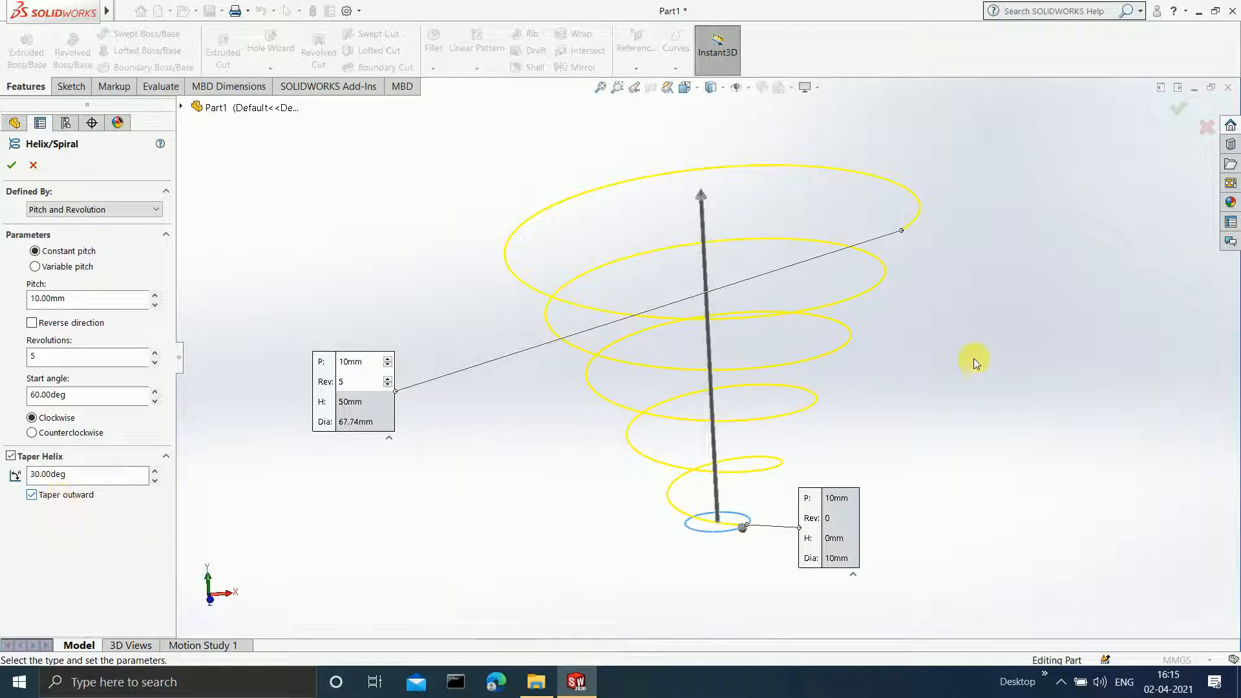
Step: Try tapering the helix inward and switch it back to an outward taper
{"action": "left_click", "coordinate": [40, 496]}
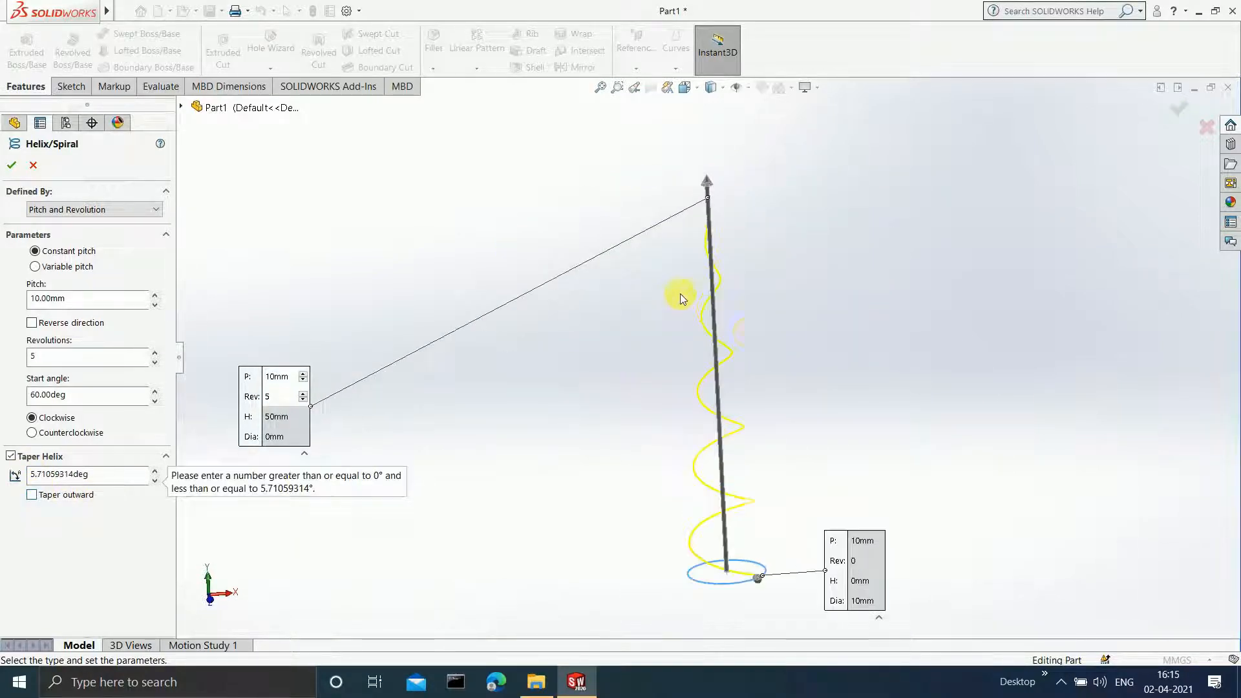
{"action": "middle_click_drag", "start_coordinate": [769, 303], "coordinate": [741, 315]}
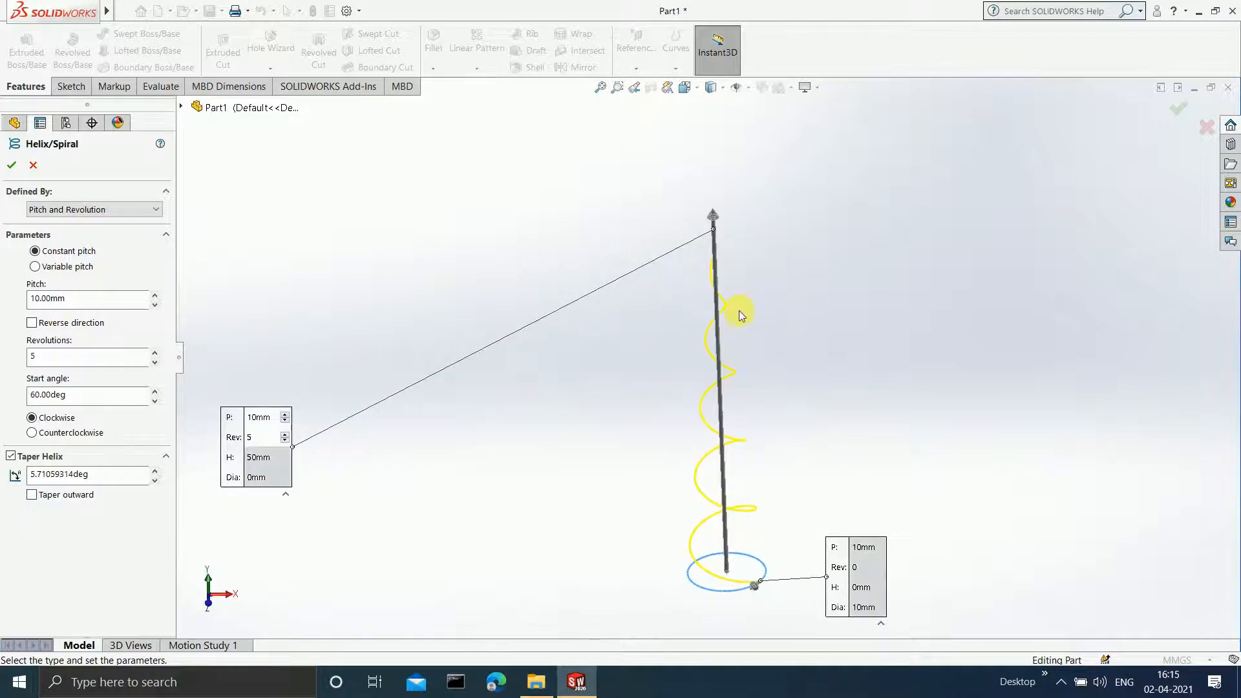
{"action": "left_click", "coordinate": [57, 498]}
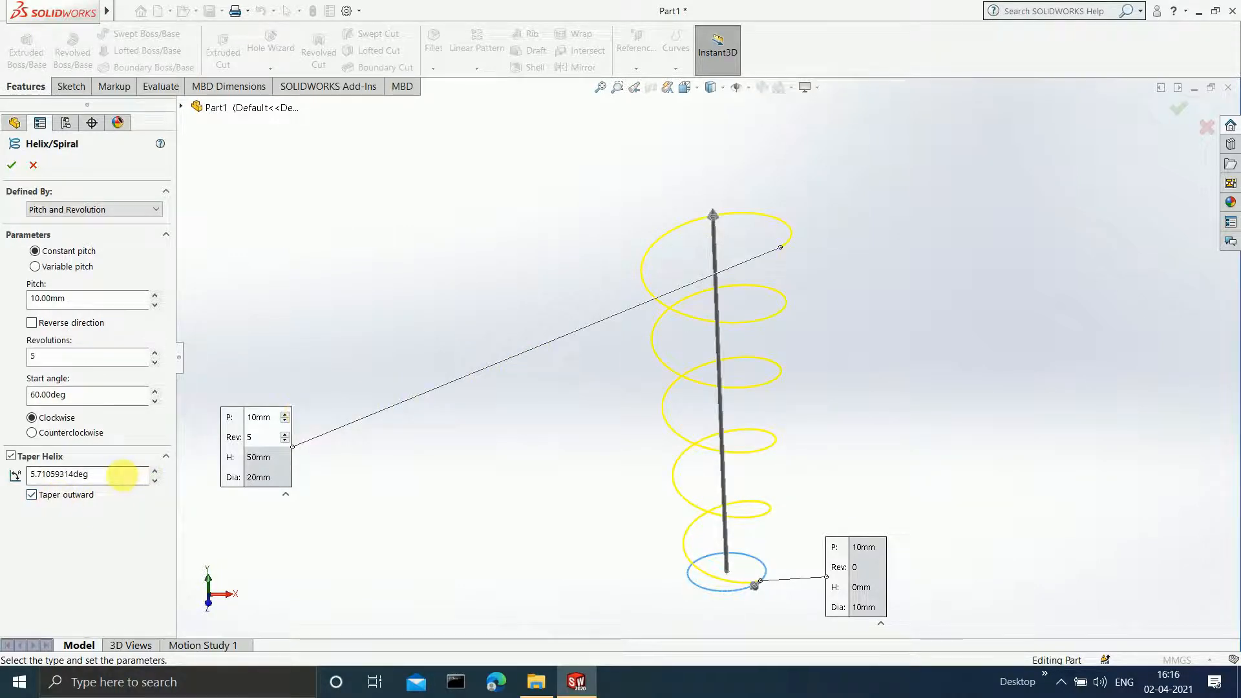
Step: Set the helix's outward taper angle to 45 degrees
{"action": "left_click", "coordinate": [123, 475]}
{"action": "double_click", "coordinate": [122, 475]}
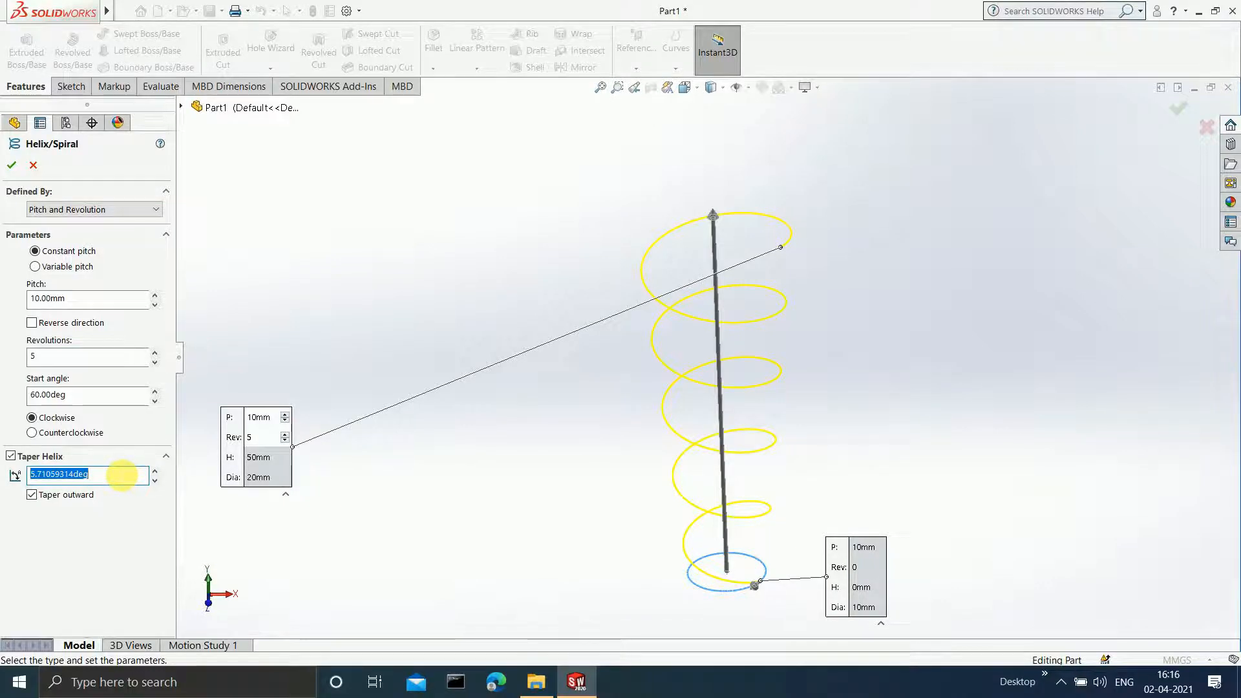
{"action": "type", "text": "45"}
{"action": "key", "text": "Return"}
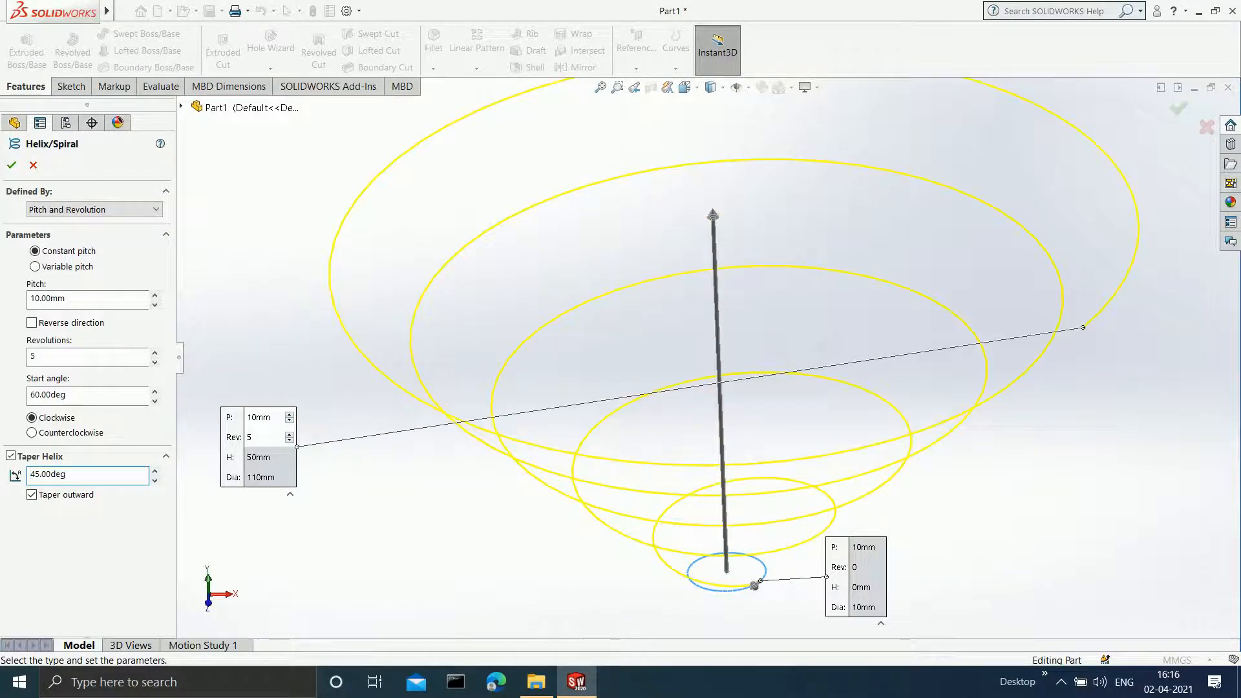
{"action": "scroll", "coordinate": [672, 339], "scroll_direction": "up", "scroll_amount": 1}
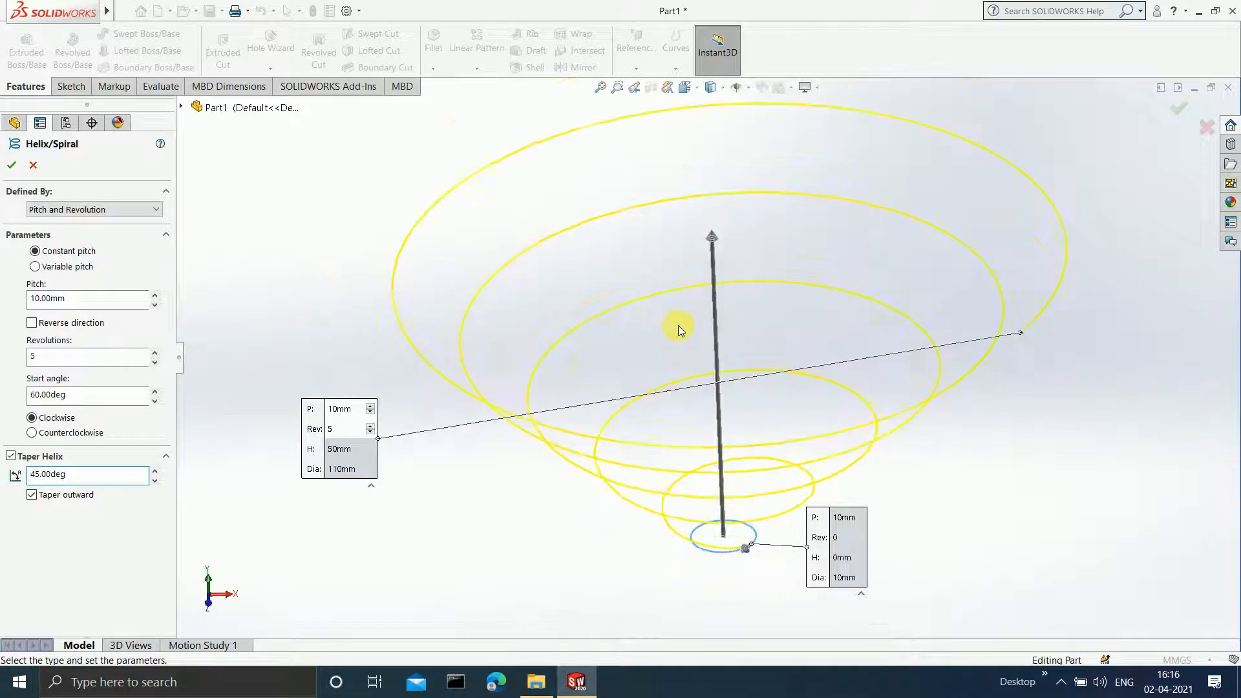
{"action": "middle_click_drag", "start_coordinate": [1164, 415], "coordinate": [1102, 443]}
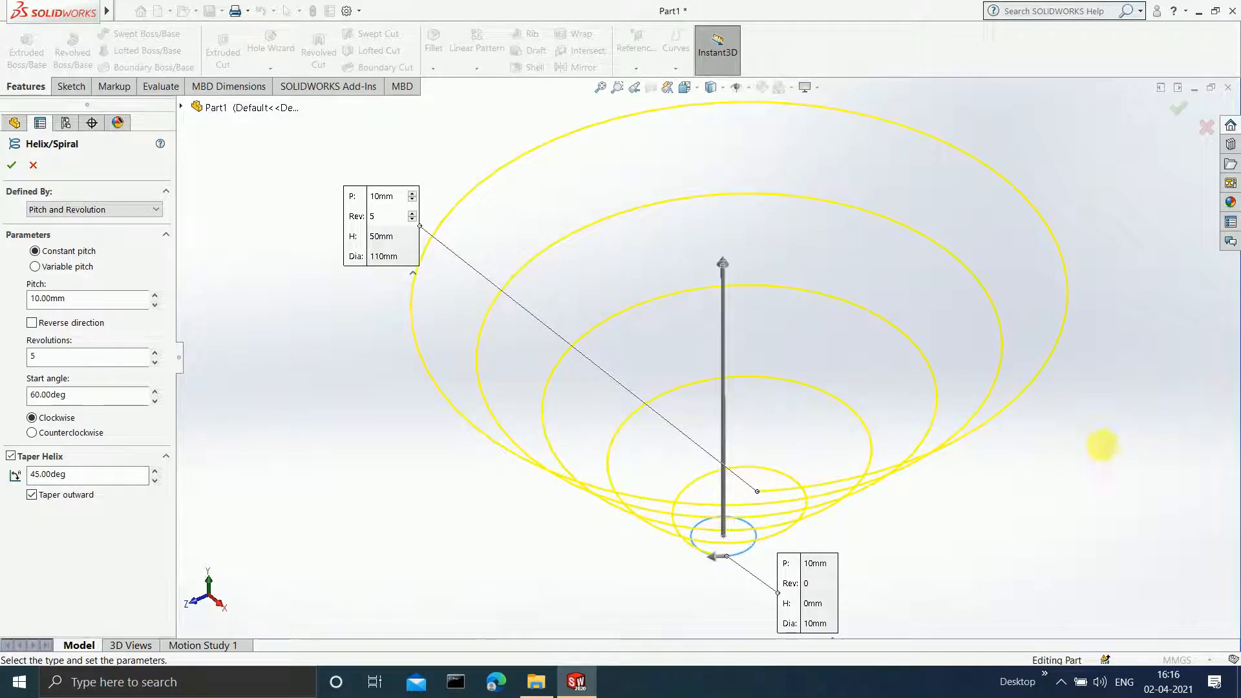
Step: Turn off the helix's taper
{"action": "left_click", "coordinate": [12, 456]}
{"action": "left_click", "coordinate": [11, 456]}
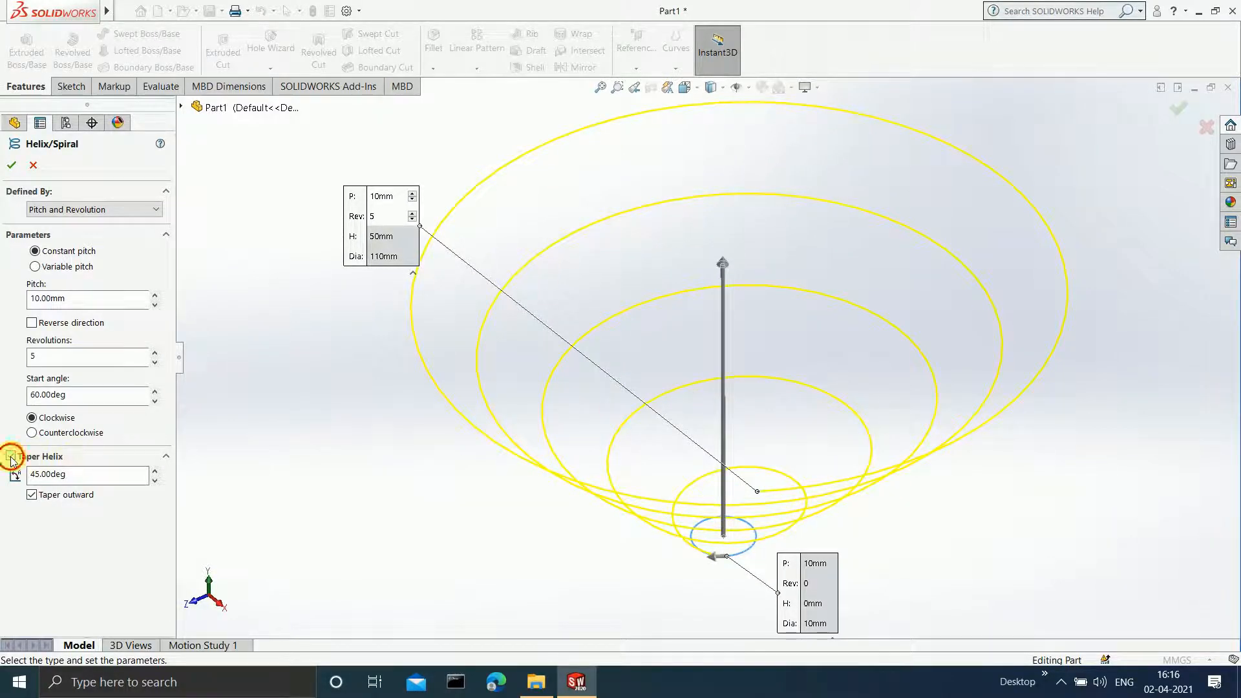
{"action": "scroll", "coordinate": [780, 373], "scroll_direction": "down", "scroll_amount": 2}
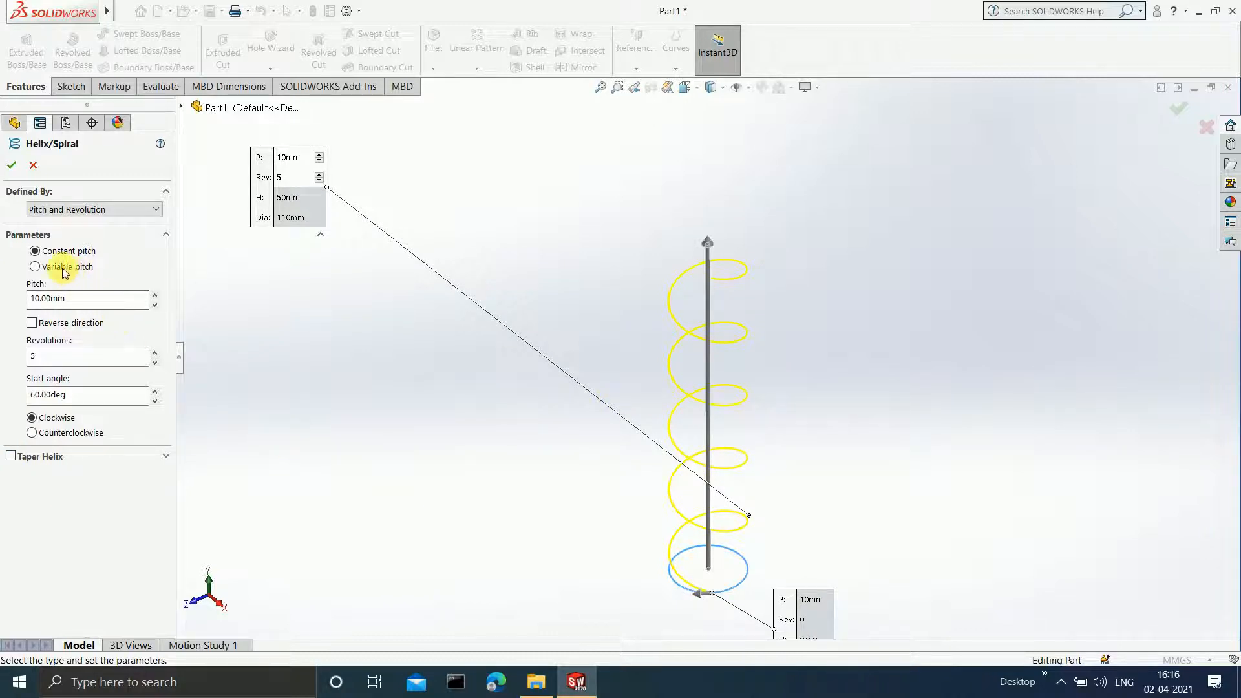
Step: Try the variable pitch option for the helix and return it to constant pitch
{"action": "left_click", "coordinate": [36, 267]}
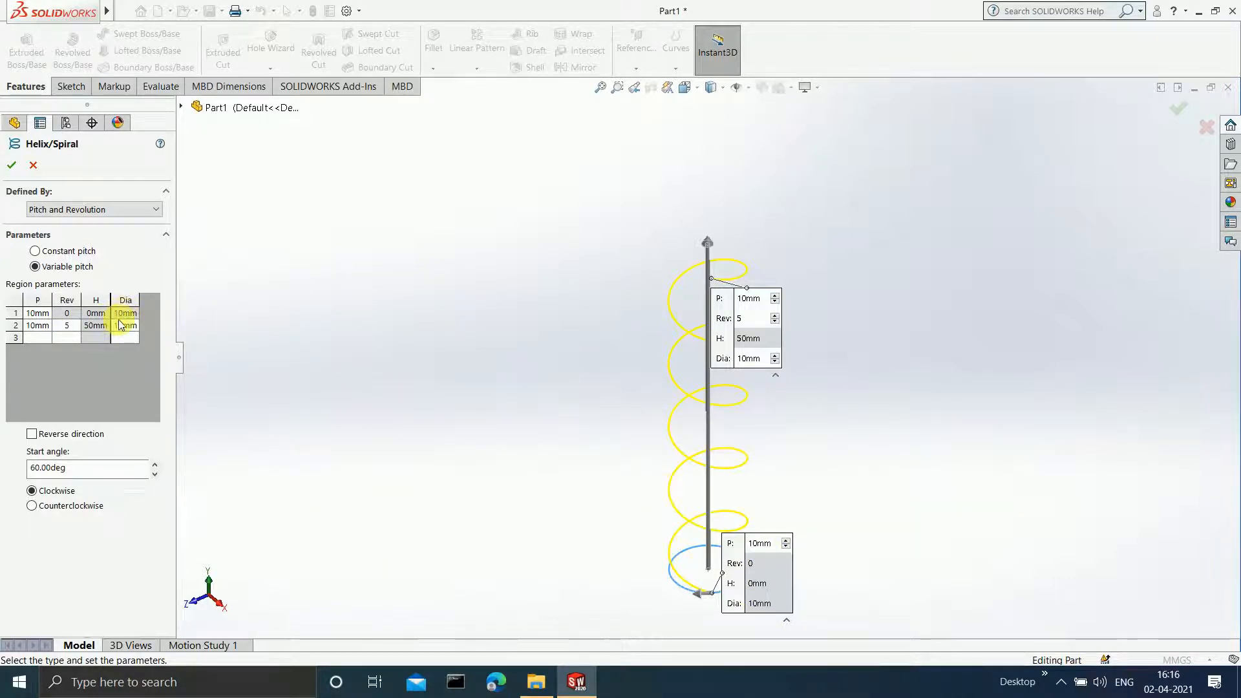
{"action": "left_click", "coordinate": [45, 250]}
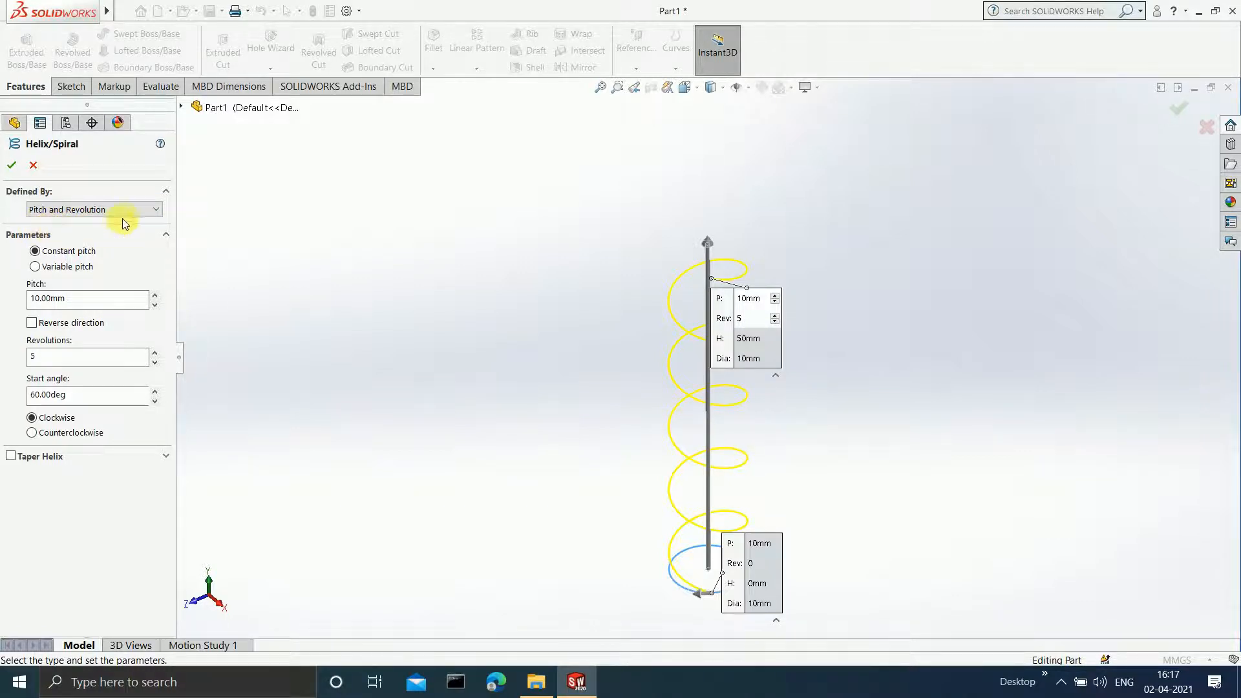
Step: Define the helix by Height and Revolution and set its height to 70 mm
{"action": "left_click", "coordinate": [137, 212]}
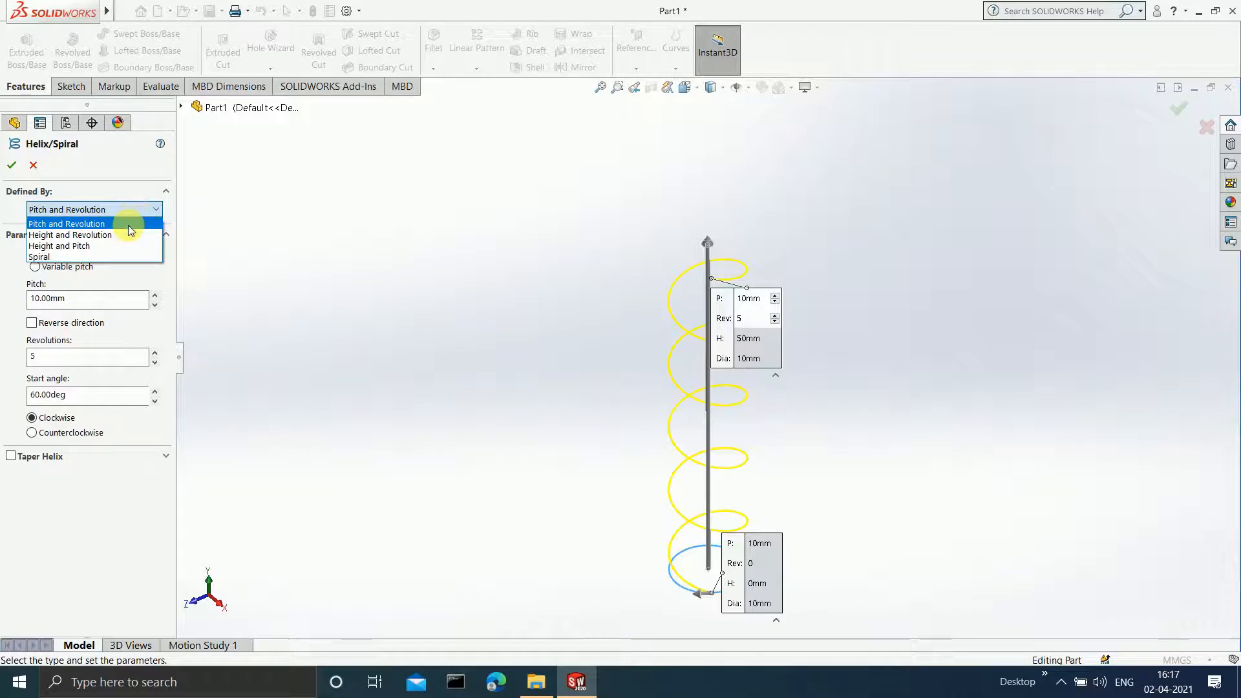
{"action": "left_click", "coordinate": [118, 236]}
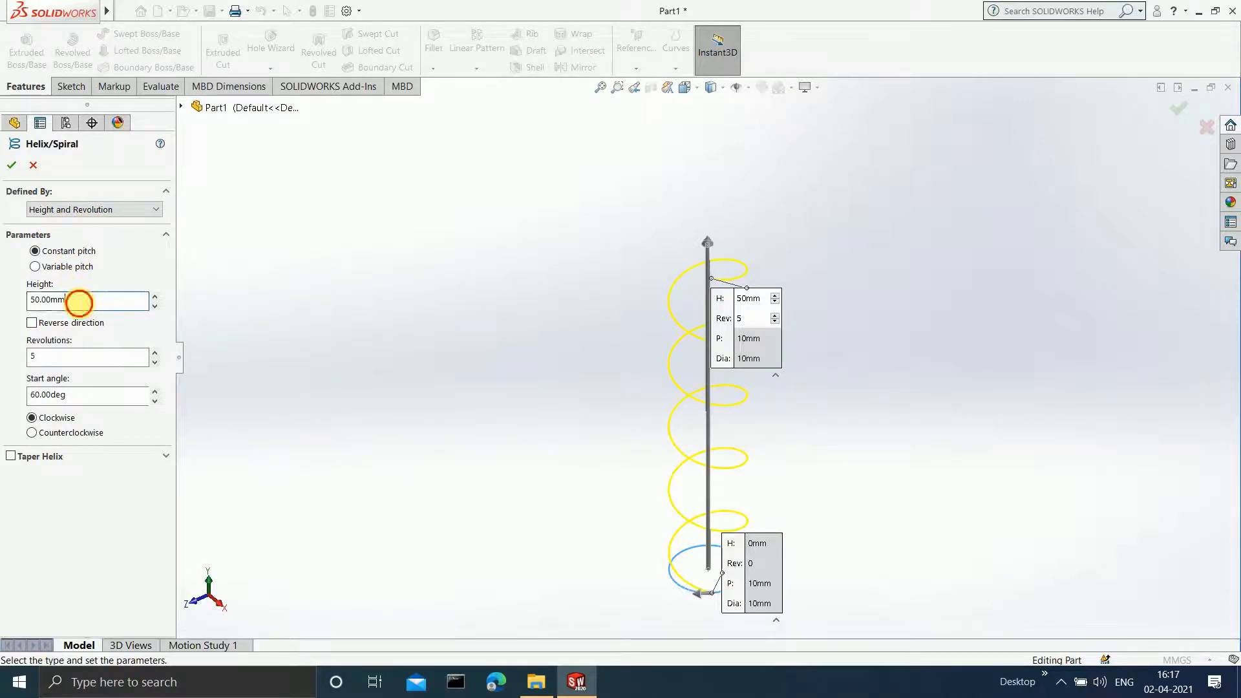
{"action": "double_click", "coordinate": [78, 299]}
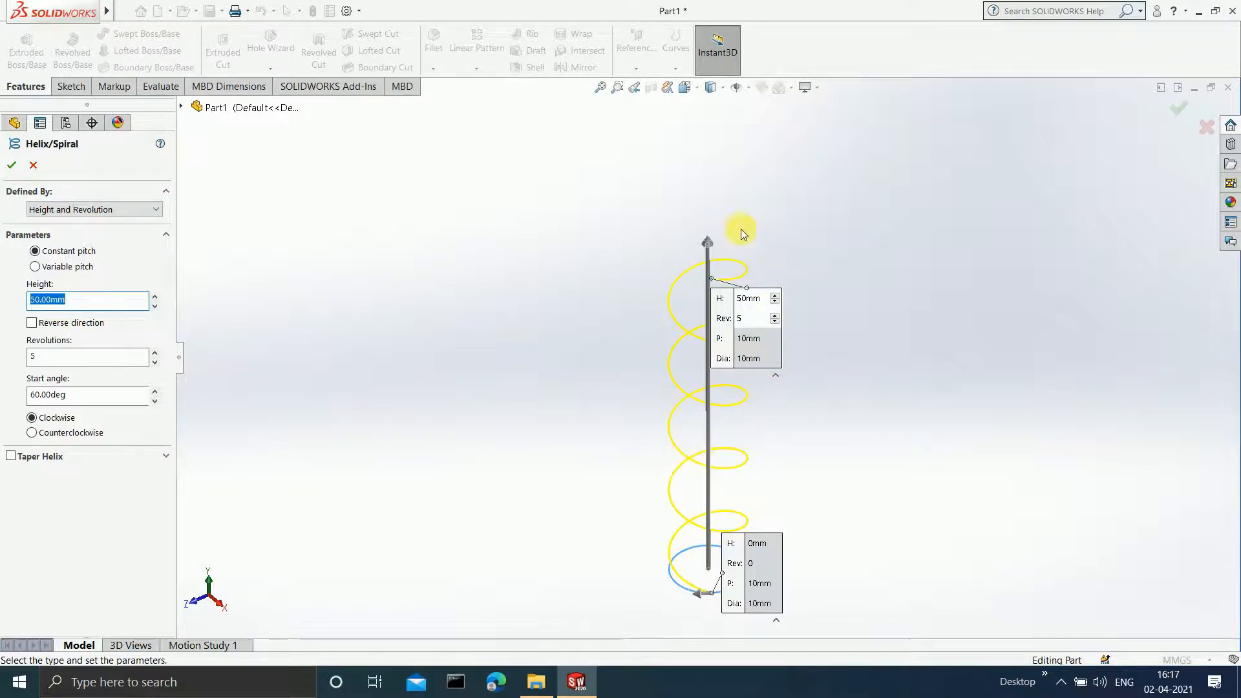
{"action": "type", "text": "70"}
{"action": "key", "text": "Return"}
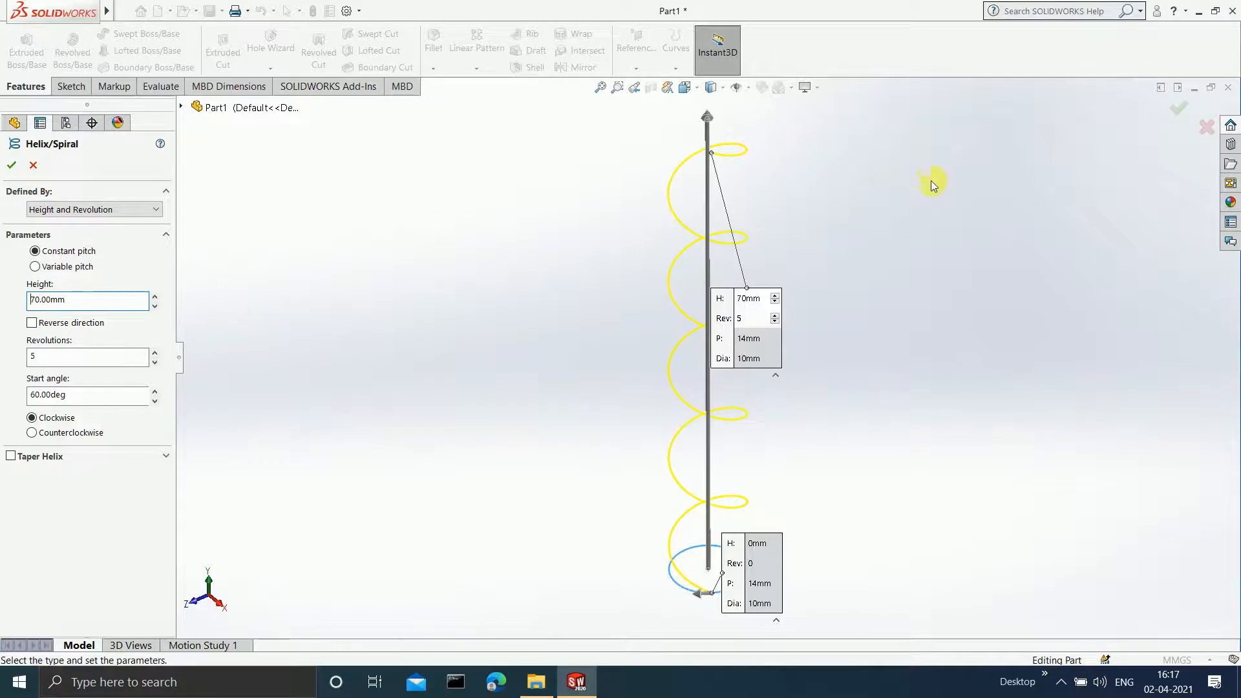
{"action": "middle_click_drag", "start_coordinate": [830, 280], "coordinate": [873, 286]}
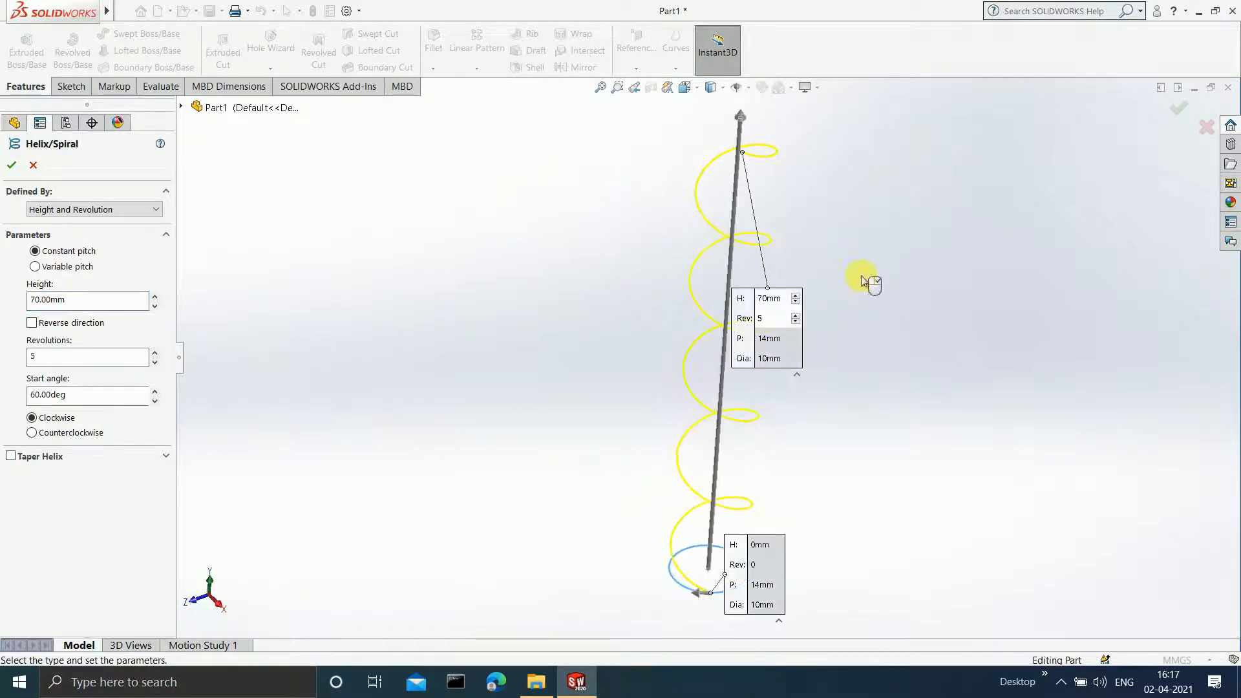
Step: Set the helix's number of revolutions to 10
{"action": "double_click", "coordinate": [58, 357]}
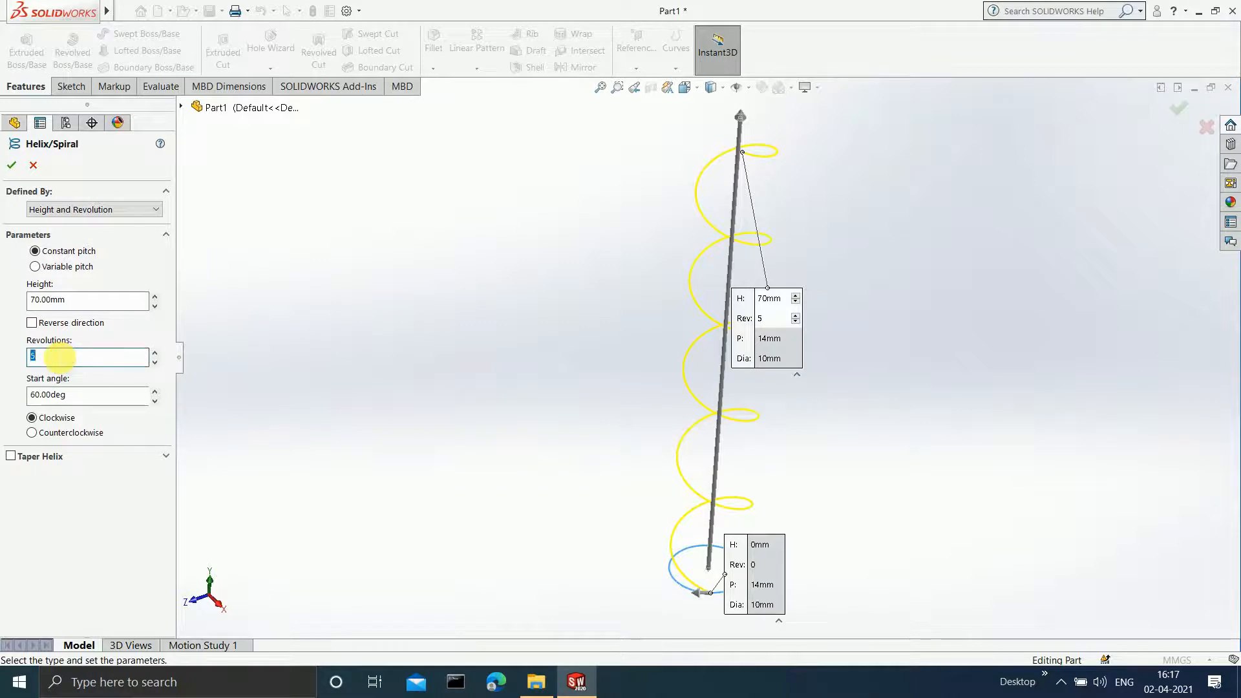
{"action": "type", "text": "10"}
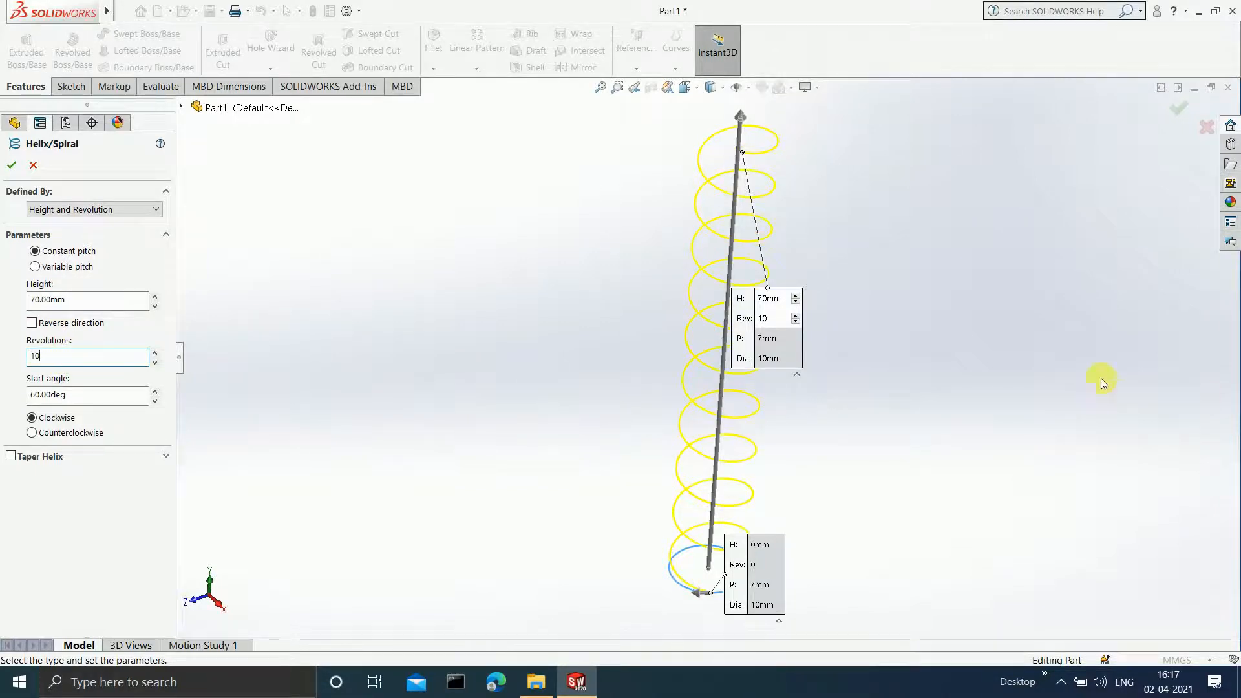
{"action": "middle_click_drag", "start_coordinate": [795, 418], "coordinate": [770, 420]}
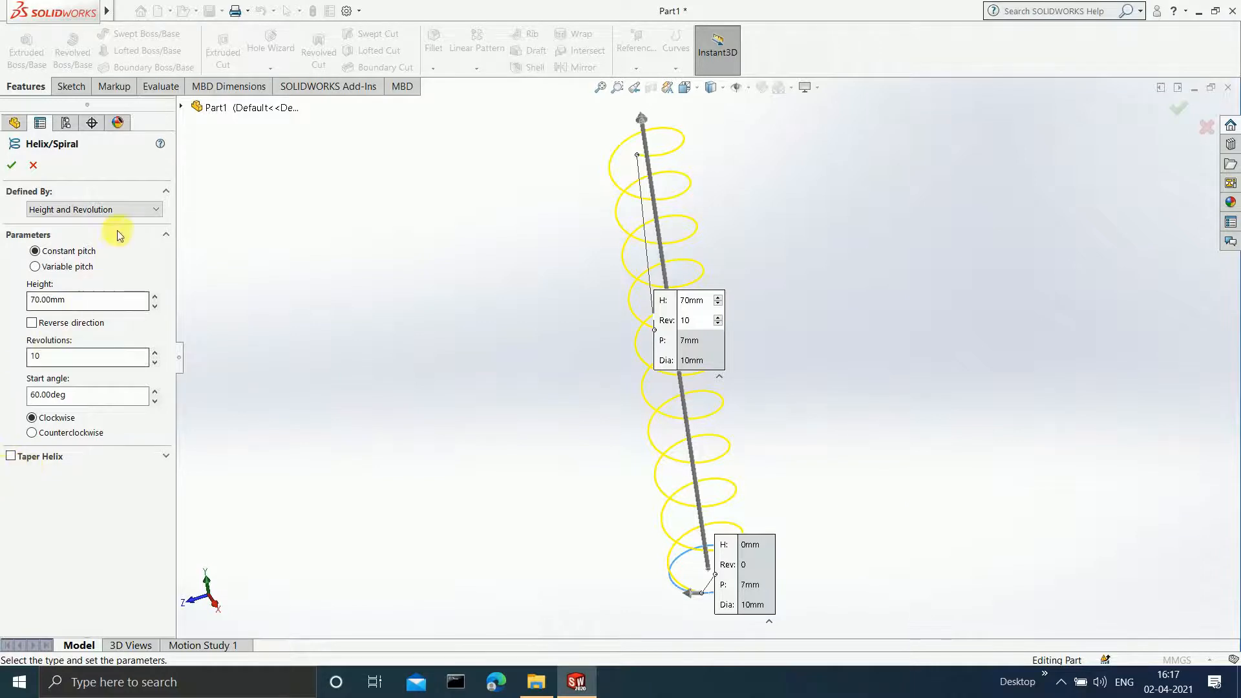
Step: Define the helix by Height and Pitch and set its pitch to 10 mm
{"action": "left_click", "coordinate": [140, 214]}
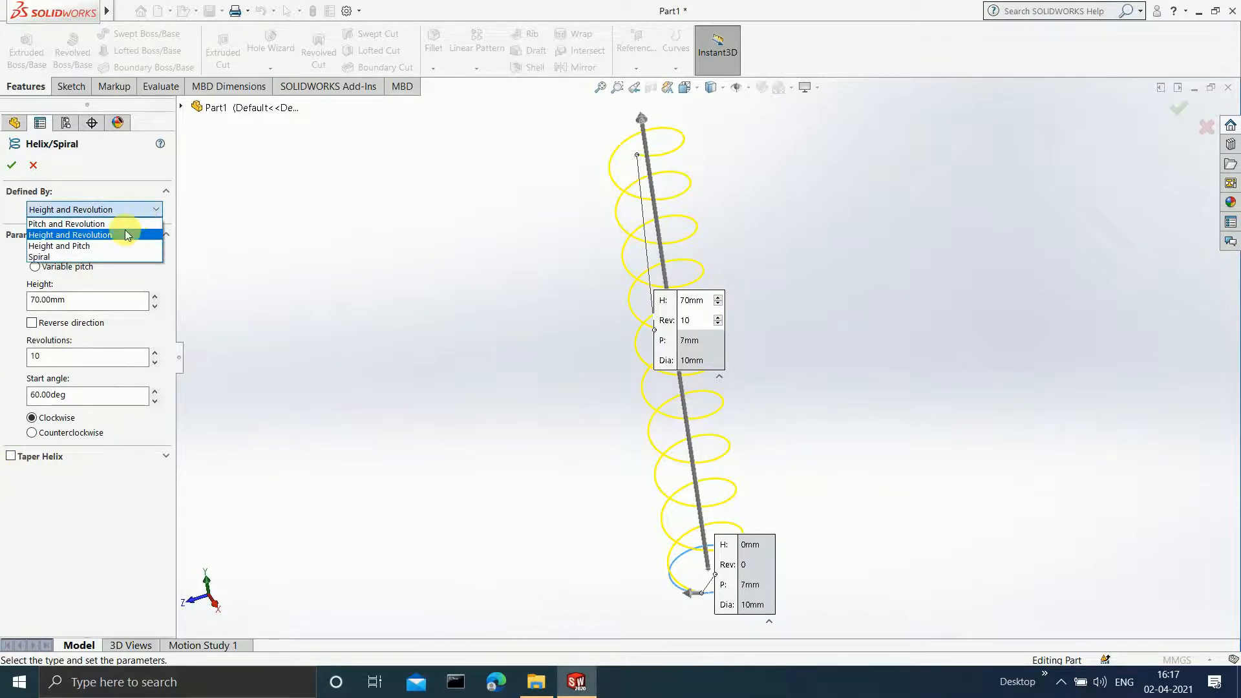
{"action": "left_click", "coordinate": [93, 246]}
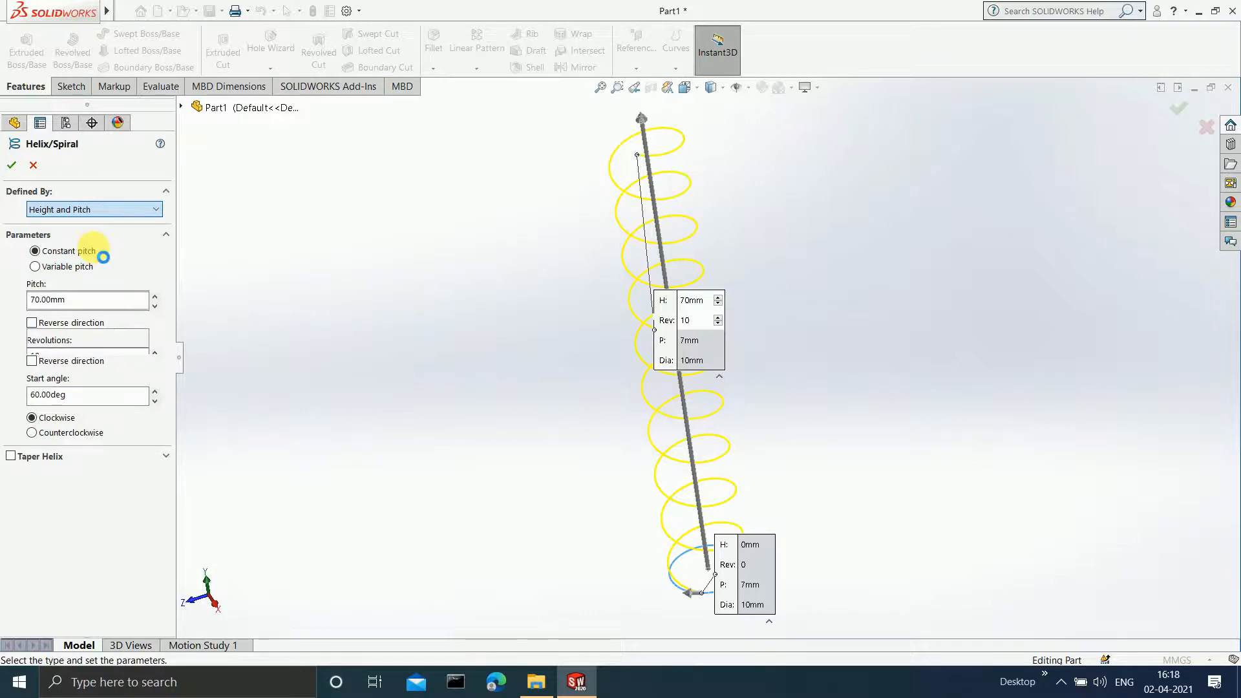
{"action": "middle_click_drag", "start_coordinate": [826, 314], "coordinate": [840, 343]}
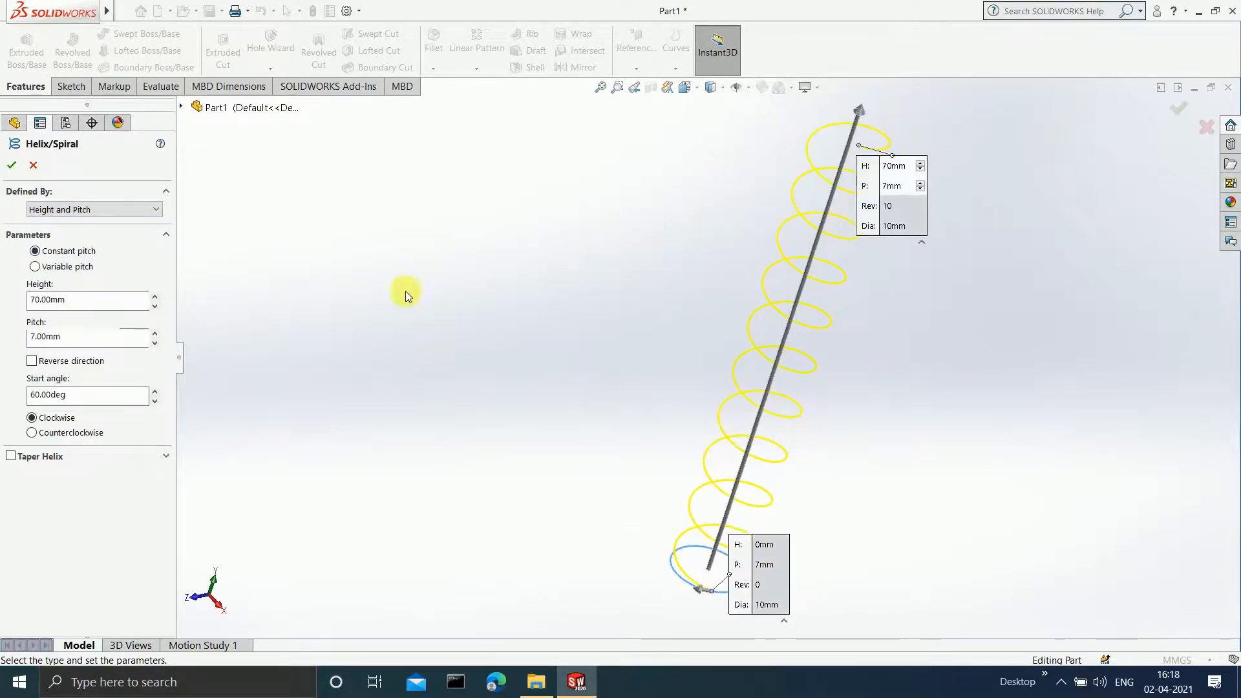
{"action": "left_click", "coordinate": [80, 299]}
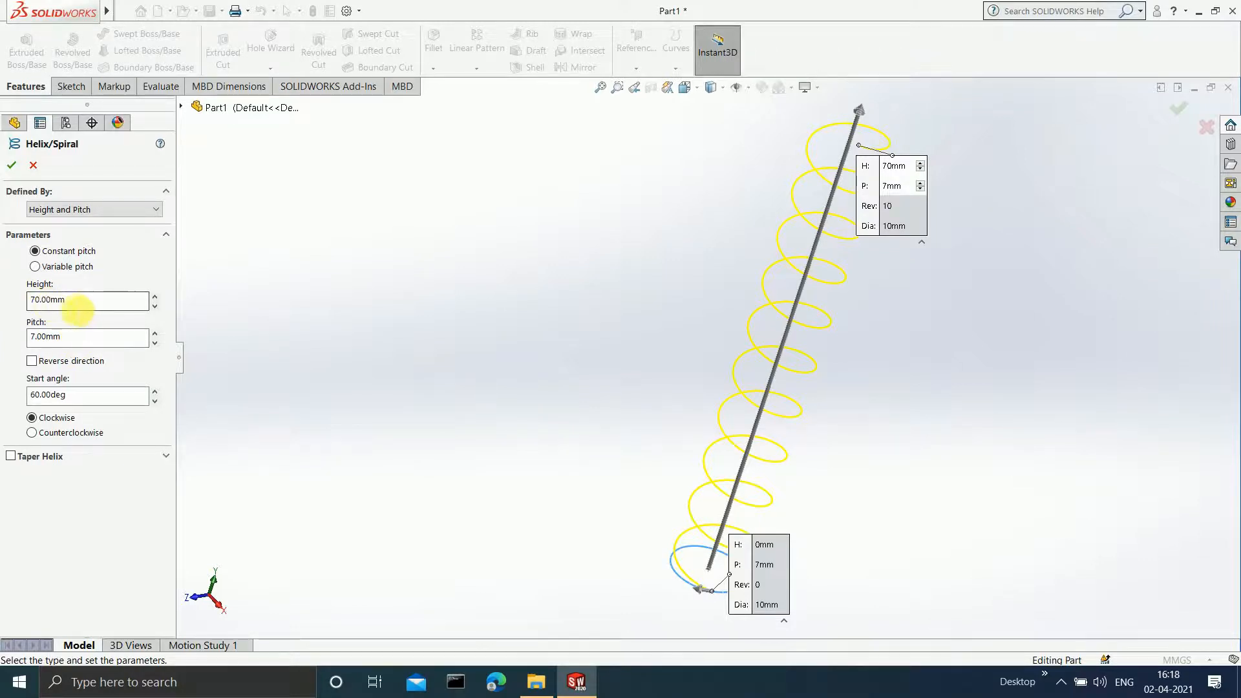
{"action": "left_click_drag", "start_coordinate": [75, 304], "coordinate": [25, 306]}
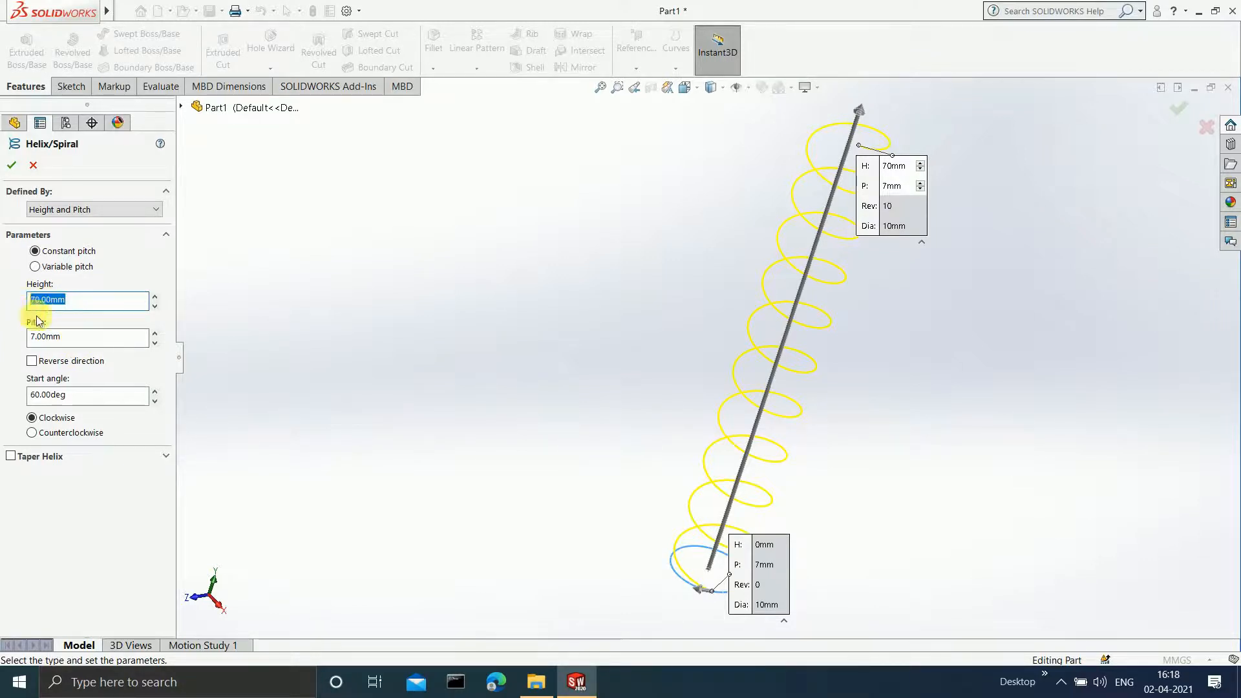
{"action": "left_click", "coordinate": [81, 339]}
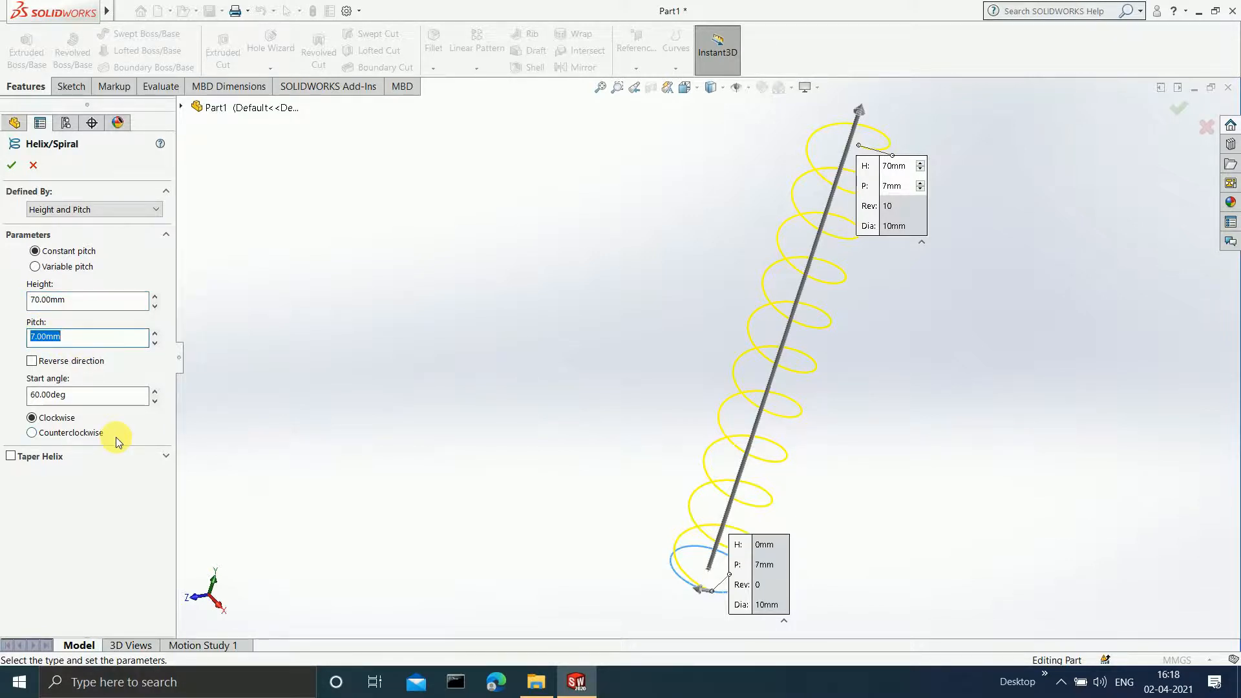
{"action": "type", "text": "10"}
{"action": "key", "text": "Return"}
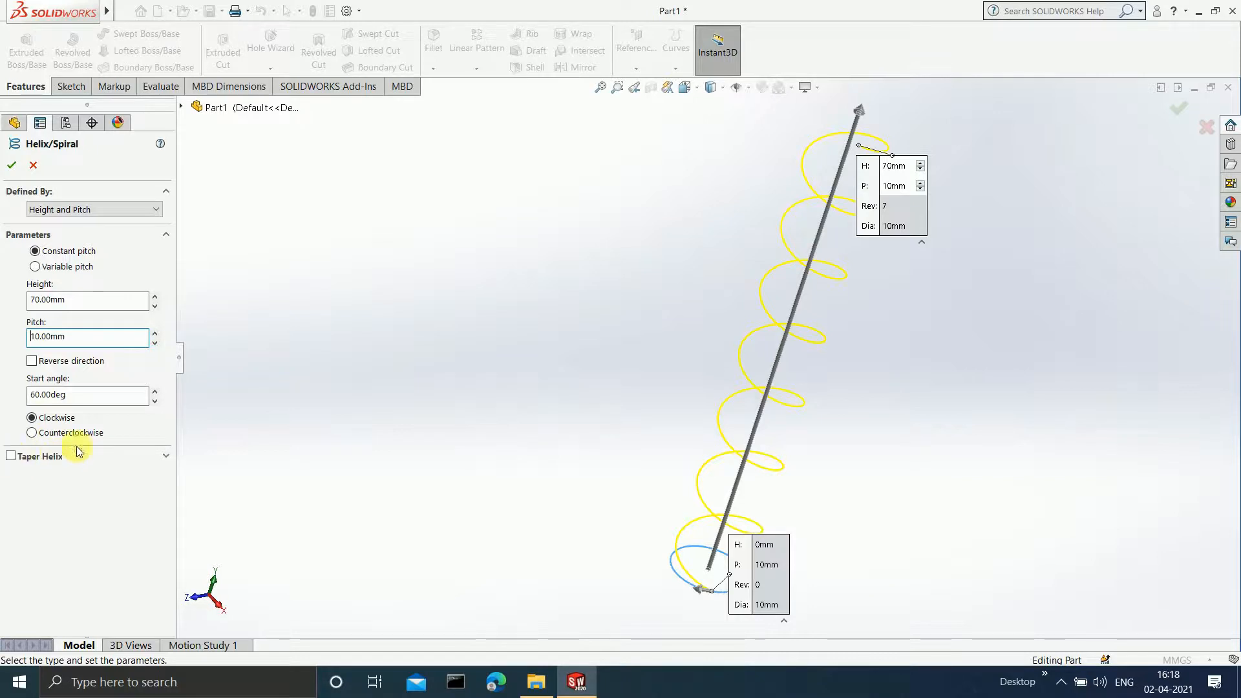
{"action": "middle_click_drag", "start_coordinate": [968, 301], "coordinate": [906, 311]}
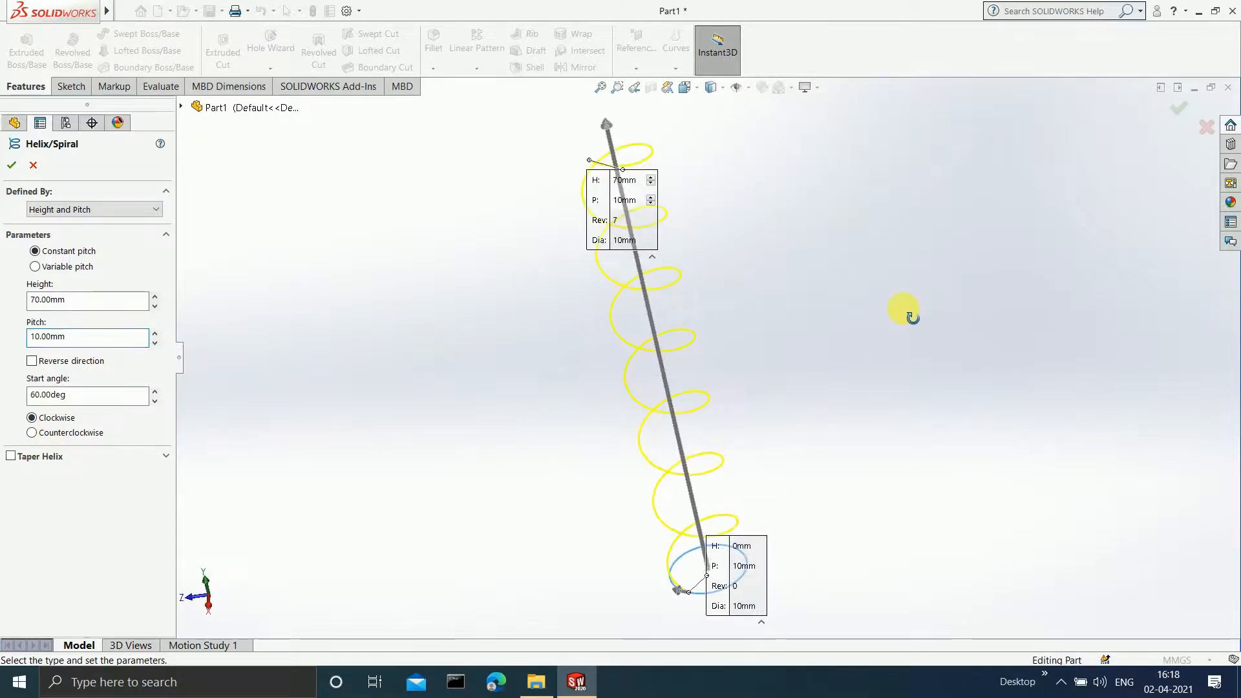
Step: Change the curve's definition type to Spiral
{"action": "left_click", "coordinate": [114, 211]}
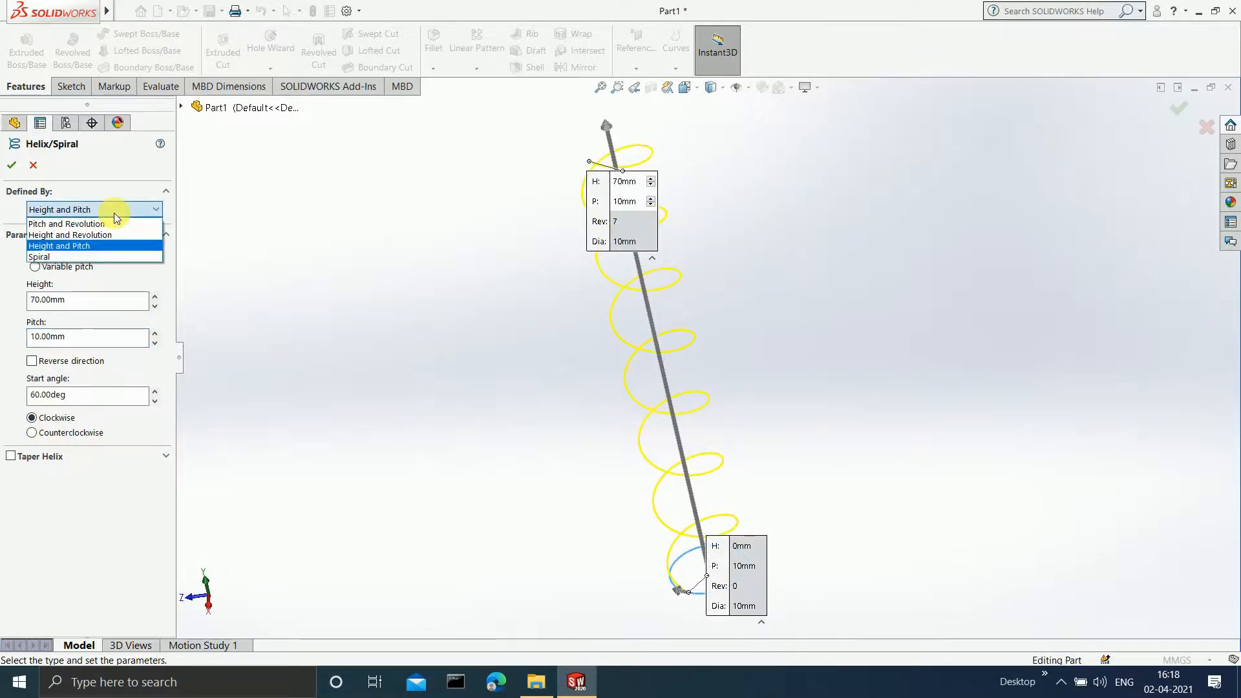
{"action": "left_click", "coordinate": [85, 257]}
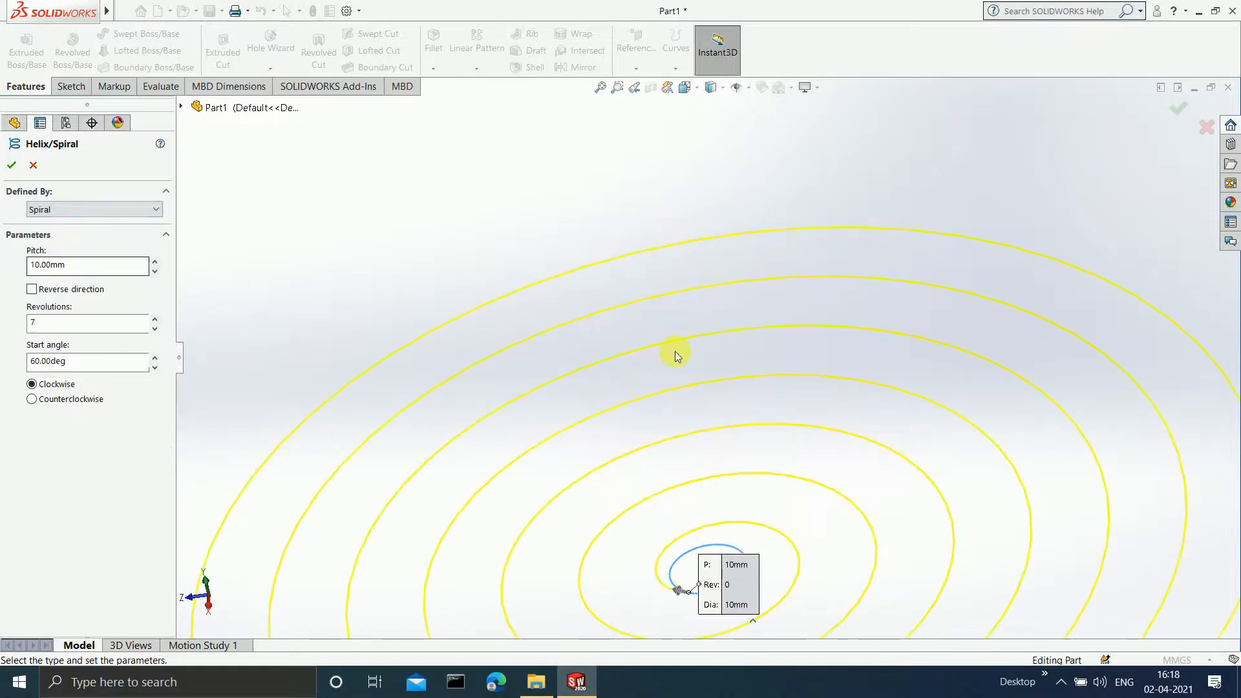
{"action": "middle_click_drag", "start_coordinate": [774, 511], "coordinate": [772, 558]}
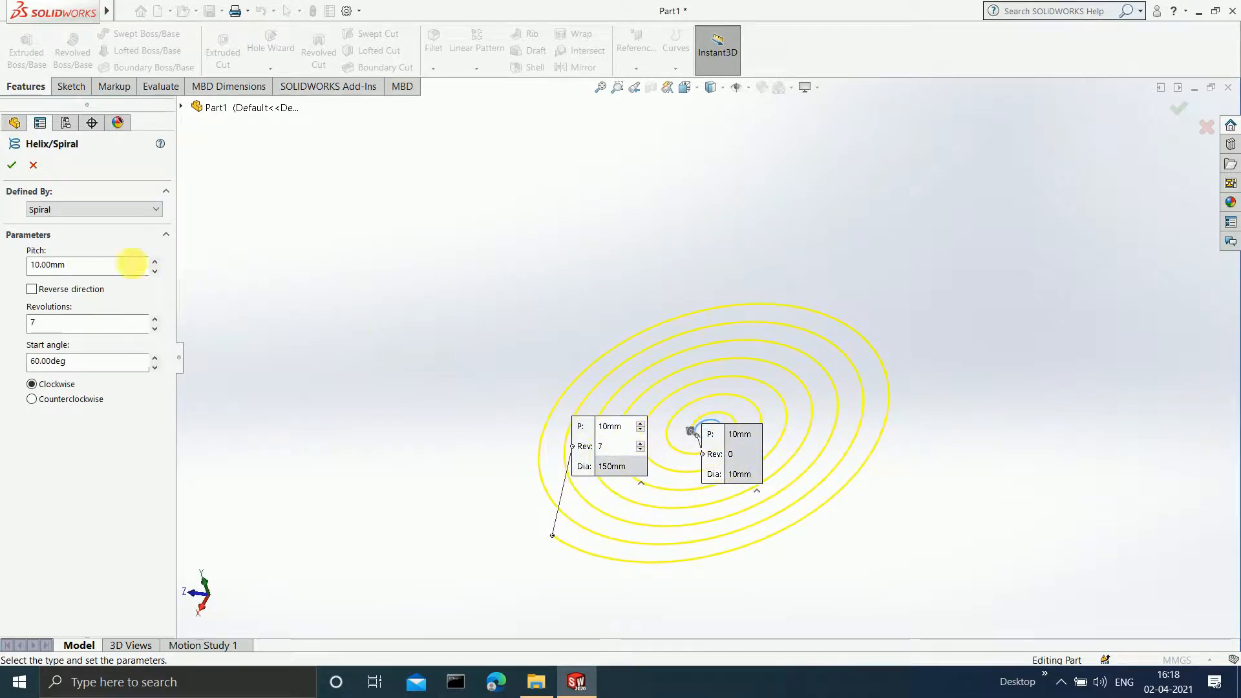
Step: Set the spiral's pitch to 15 mm
{"action": "left_click", "coordinate": [100, 267]}
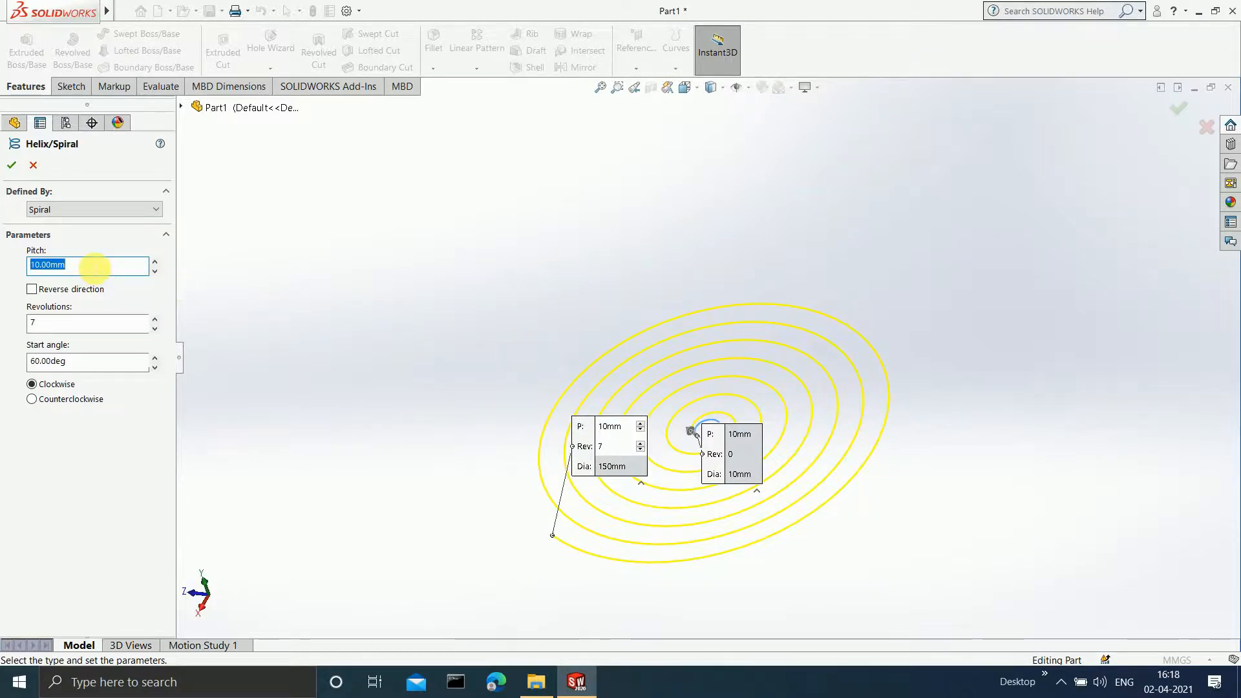
{"action": "type", "text": "15"}
{"action": "key", "text": "Return"}
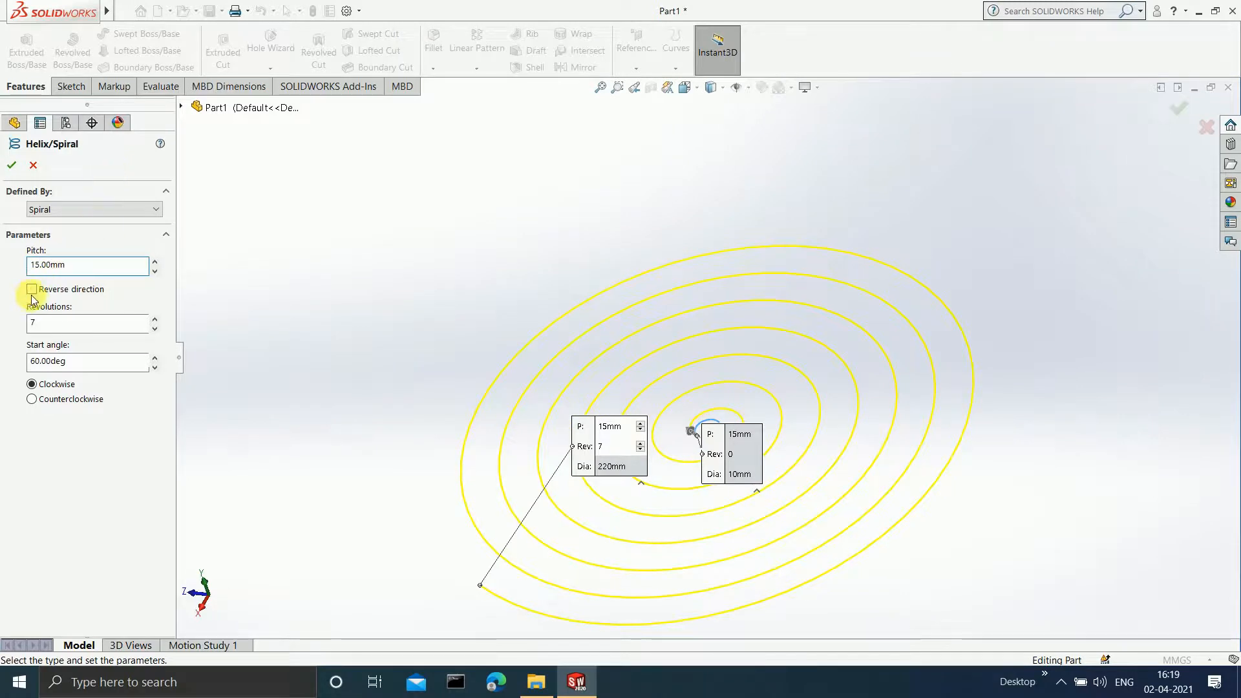
Step: Try reversing the spiral's direction, and restore the original direction
{"action": "left_click", "coordinate": [32, 291]}
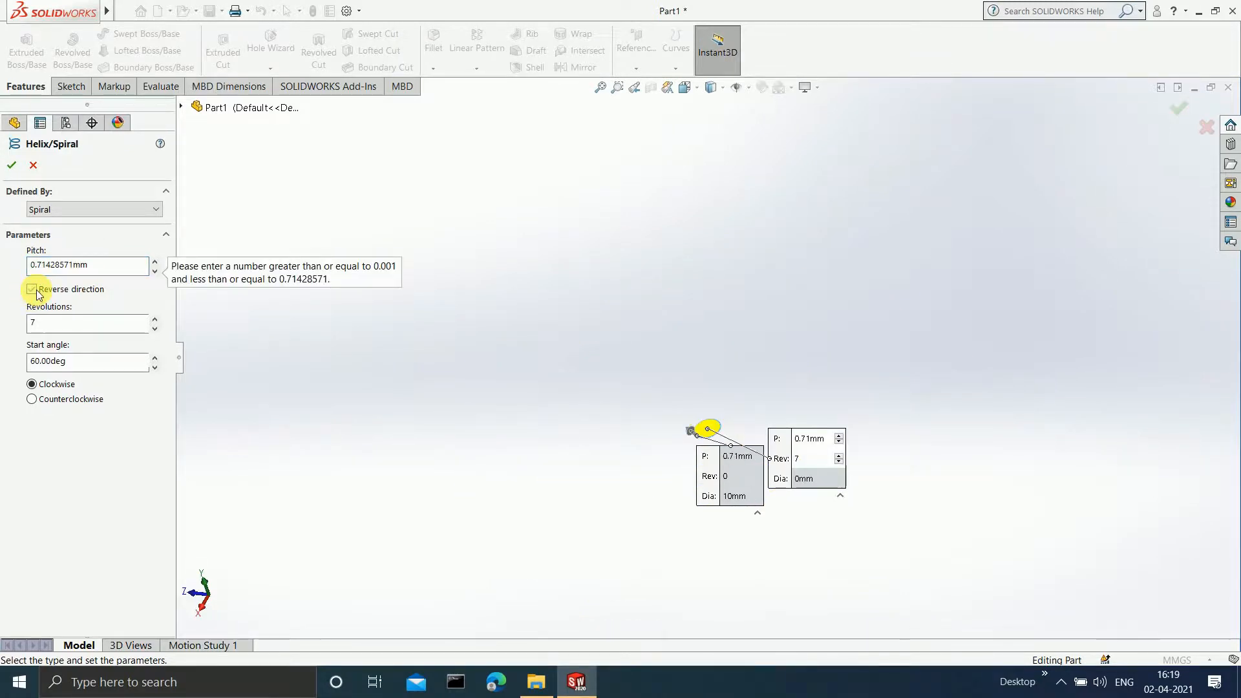
{"action": "scroll", "coordinate": [646, 388], "scroll_direction": "down", "scroll_amount": 8}
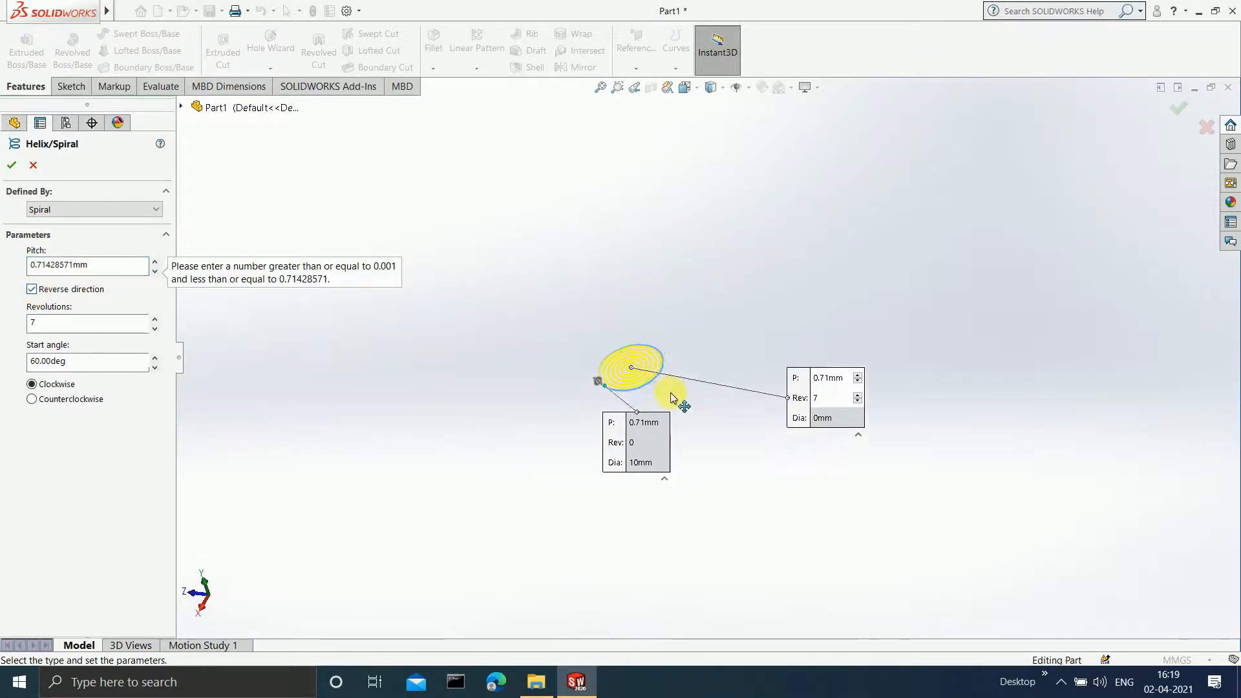
{"action": "scroll", "coordinate": [678, 382], "scroll_direction": "down", "scroll_amount": 6}
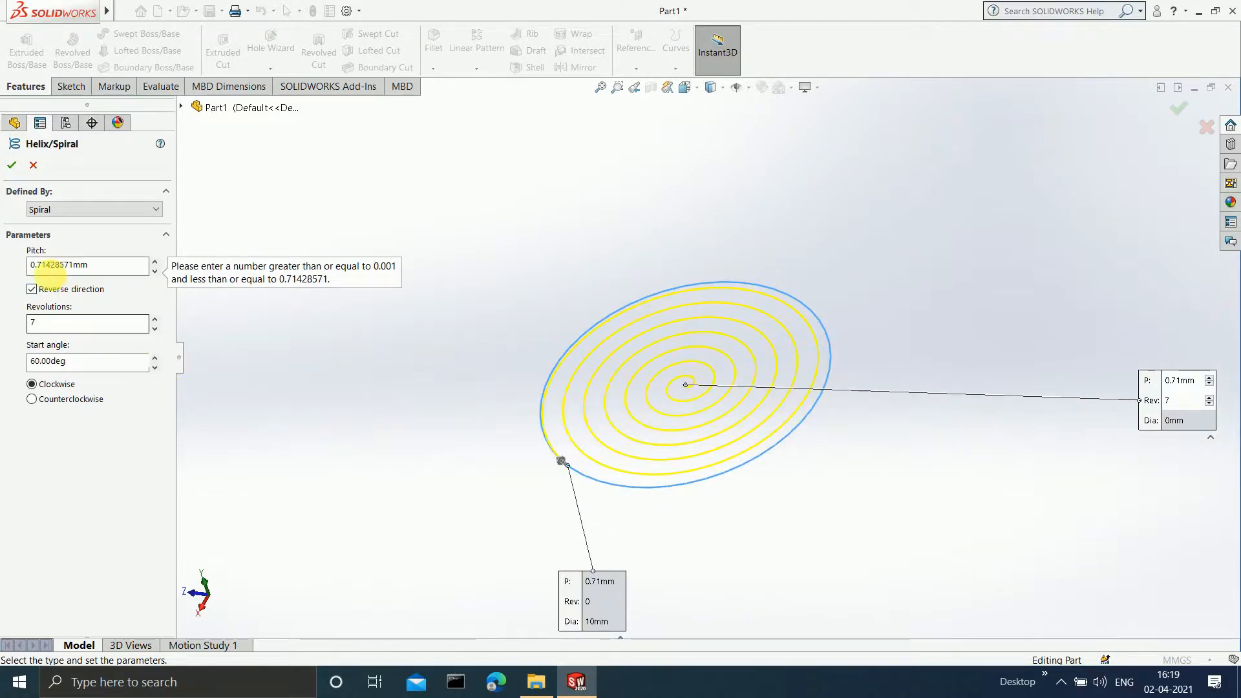
{"action": "left_click", "coordinate": [31, 290]}
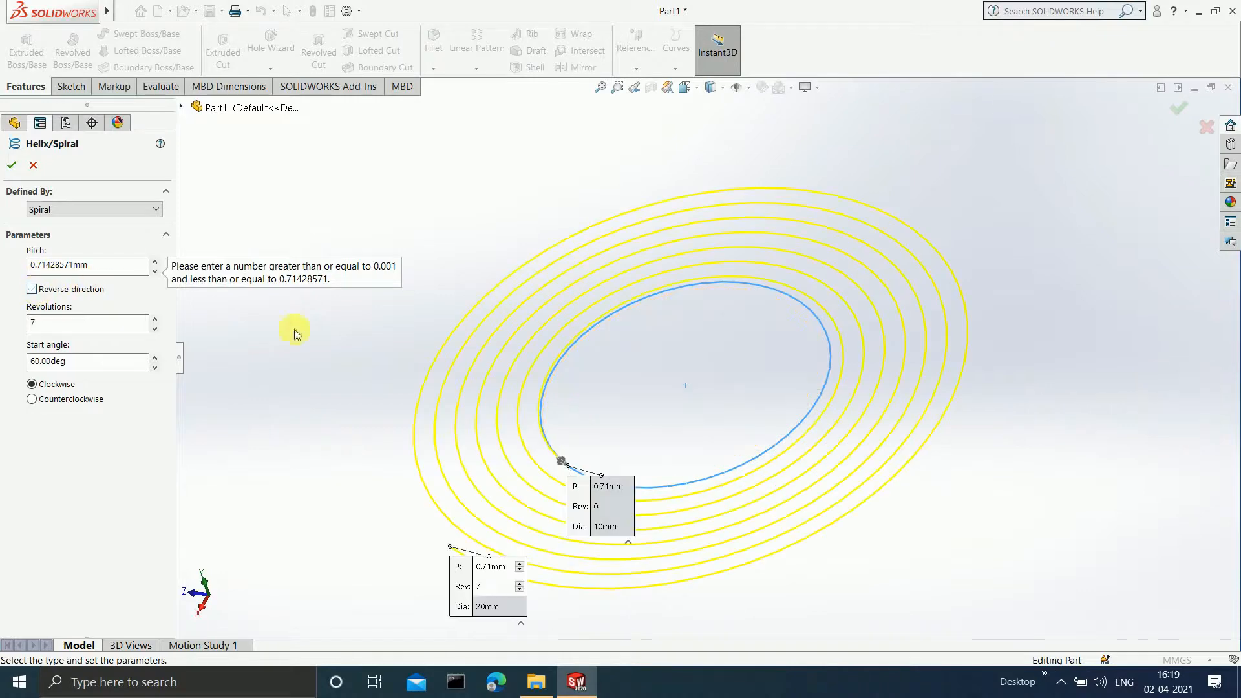
Step: Set the pitch of the outward-winding spiral to 5 mm
{"action": "scroll", "coordinate": [684, 421], "scroll_direction": "up", "scroll_amount": 3}
{"action": "middle_click_drag", "start_coordinate": [711, 432], "coordinate": [730, 459]}
{"action": "middle_click_drag", "start_coordinate": [802, 400], "coordinate": [784, 360]}
{"action": "double_click", "coordinate": [97, 264]}
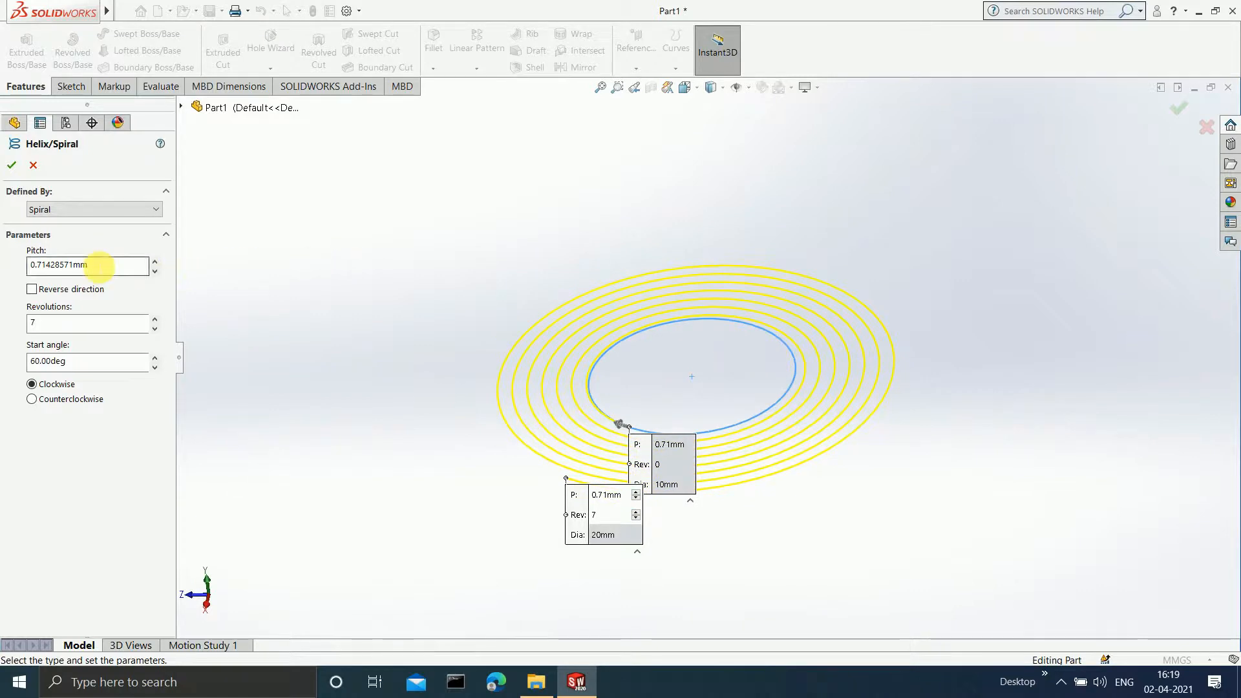
{"action": "type", "text": "5"}
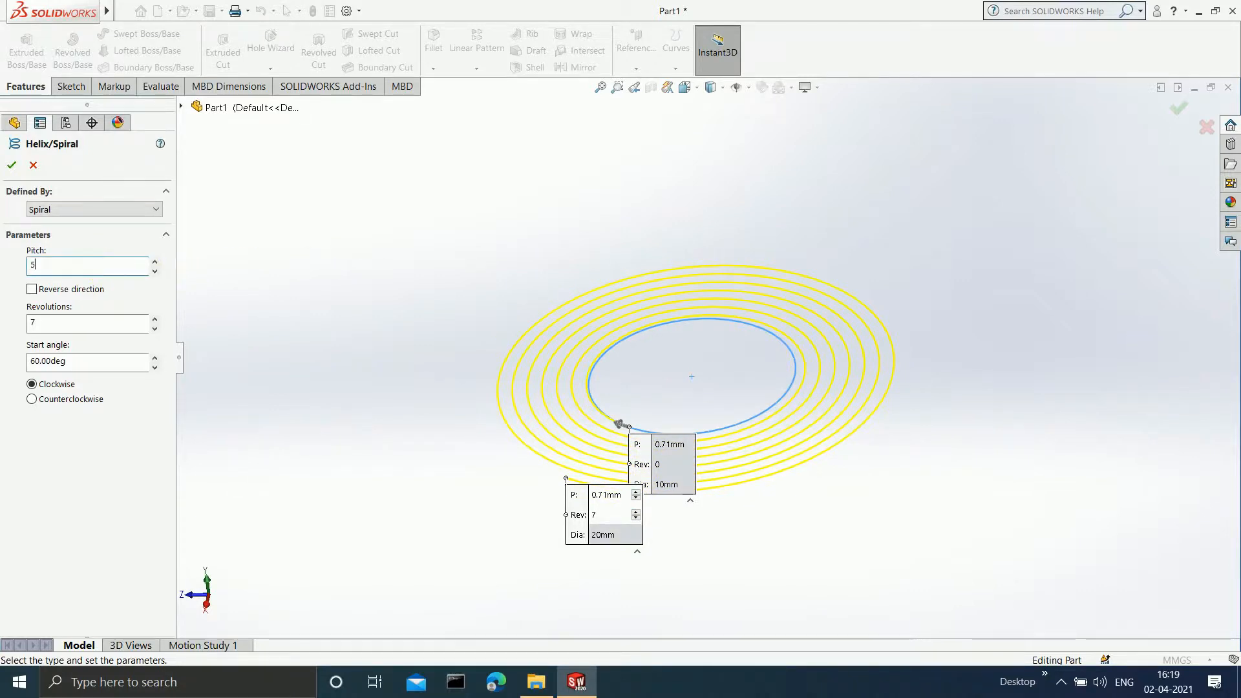
{"action": "key", "text": "Return"}
{"action": "scroll", "coordinate": [822, 465], "scroll_direction": "up", "scroll_amount": 5}
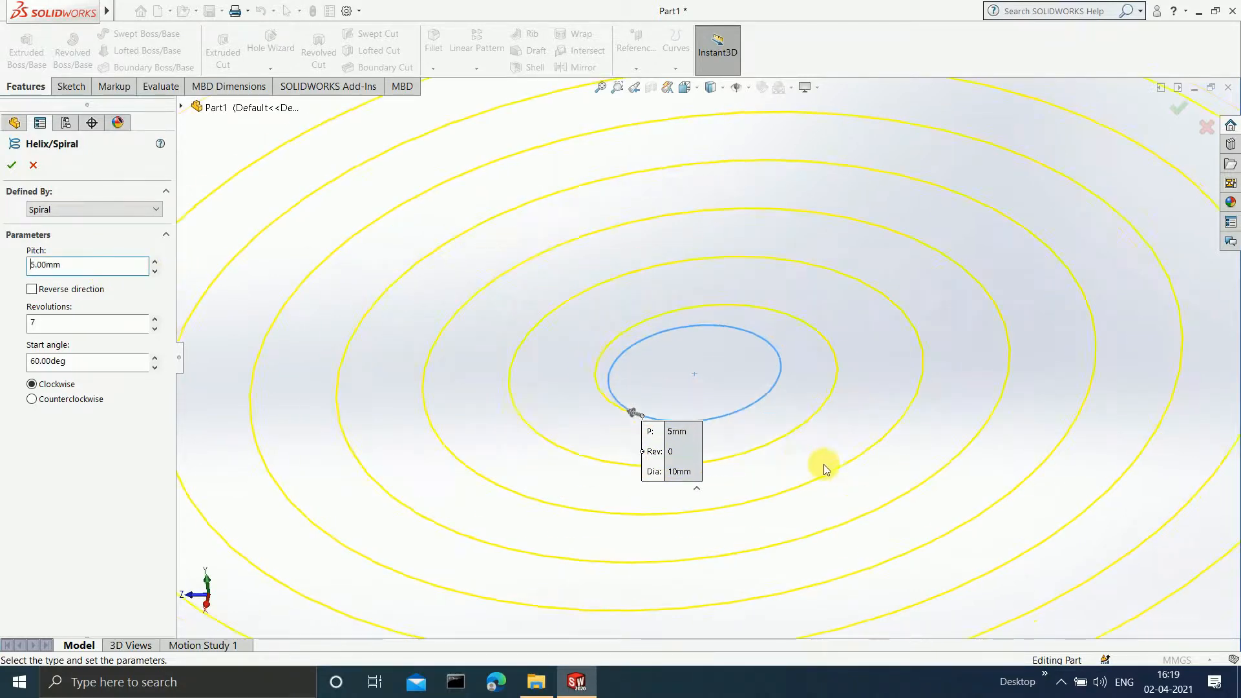
{"action": "scroll", "coordinate": [631, 371], "scroll_direction": "down", "scroll_amount": 2}
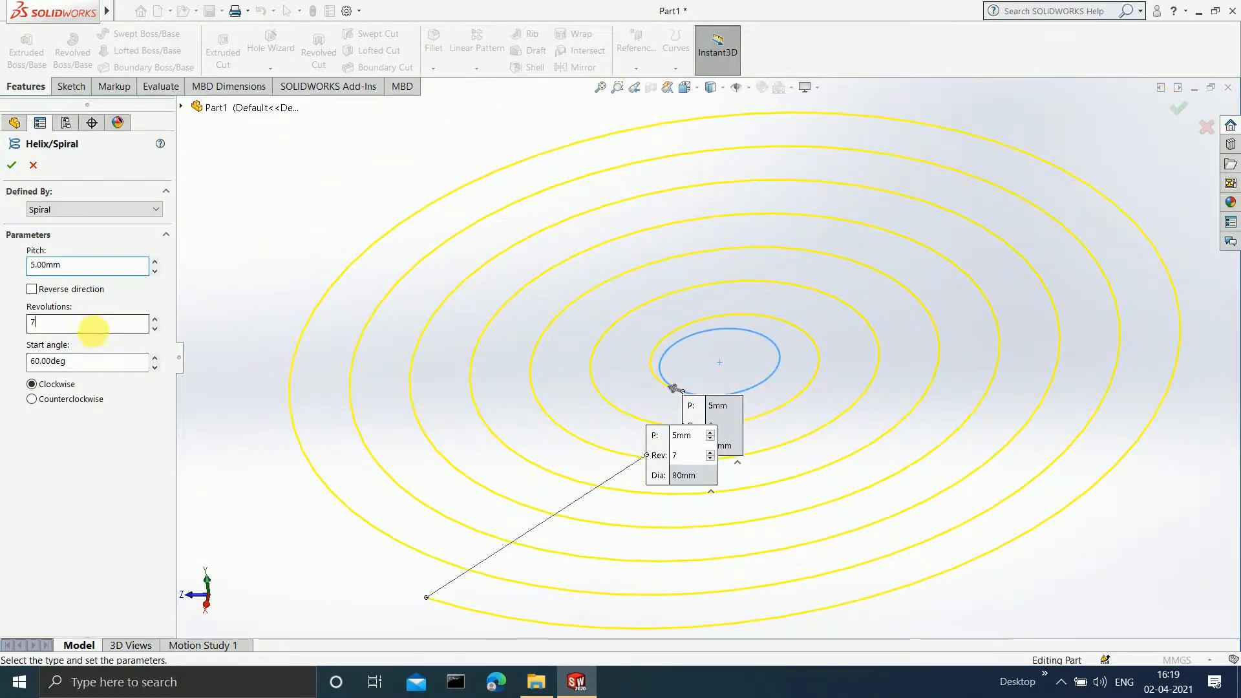
Step: Set the spiral to 4 revolutions with a start angle of 120 degrees
{"action": "double_click", "coordinate": [94, 325]}
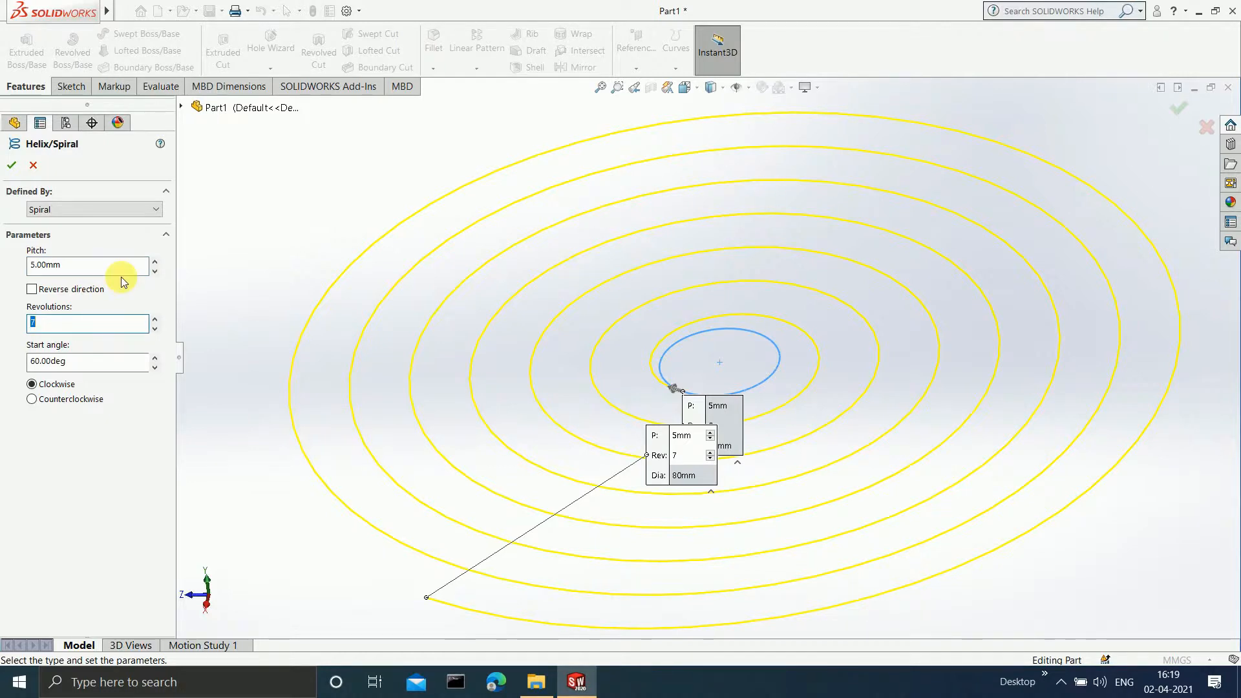
{"action": "type", "text": "4"}
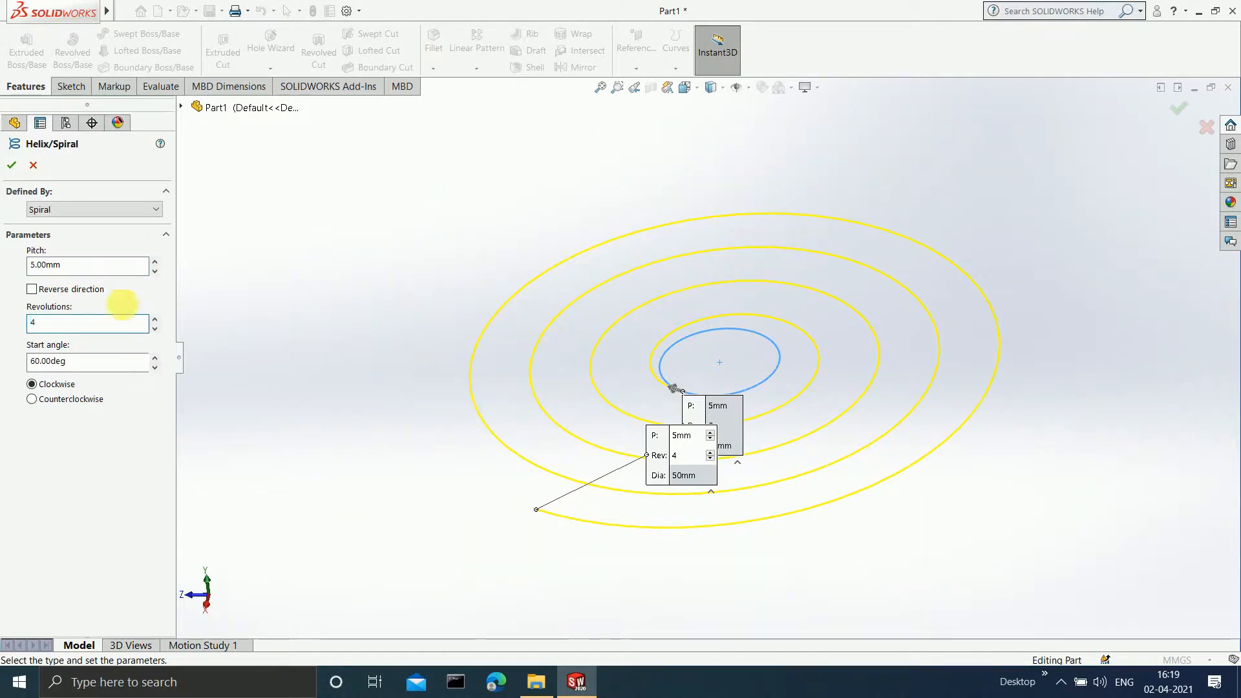
{"action": "left_click", "coordinate": [102, 367]}
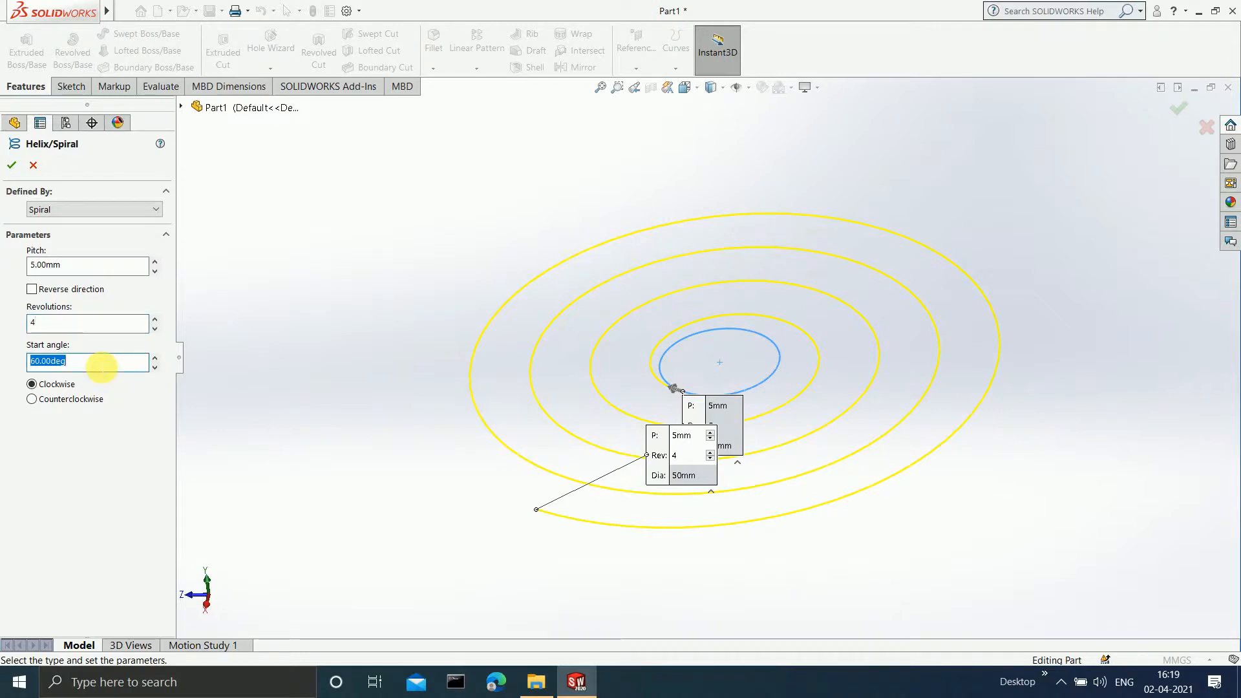
{"action": "type", "text": "120"}
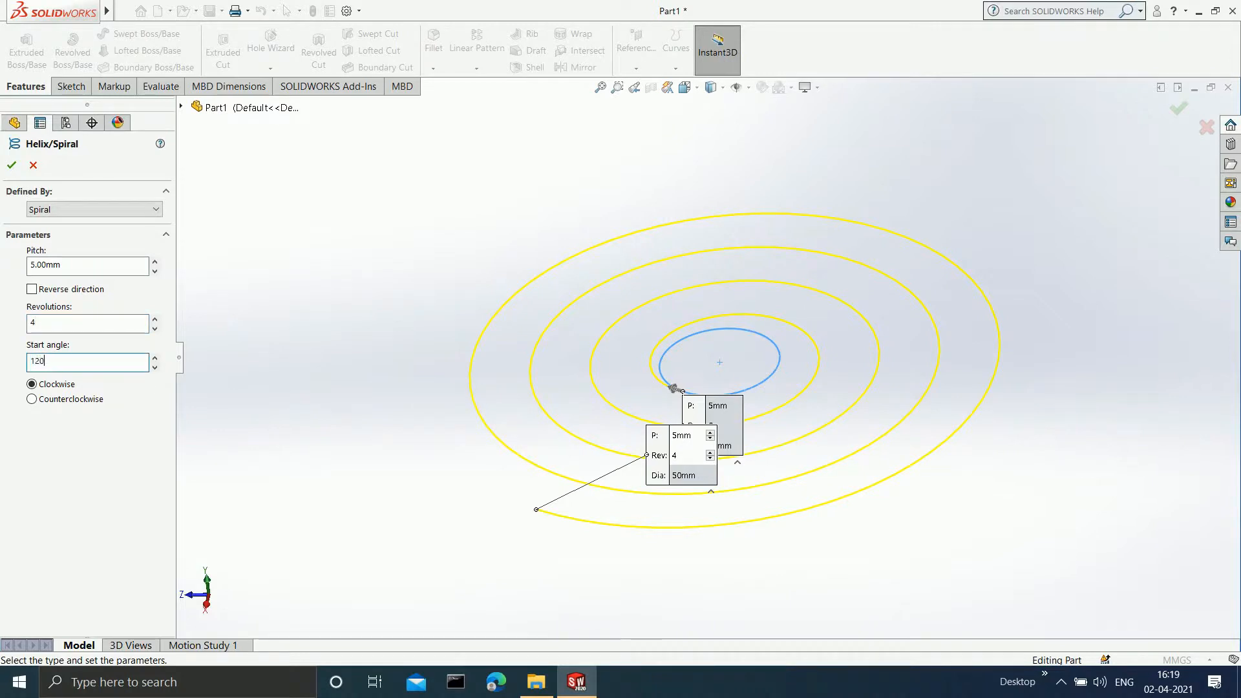
{"action": "key", "text": "Return"}
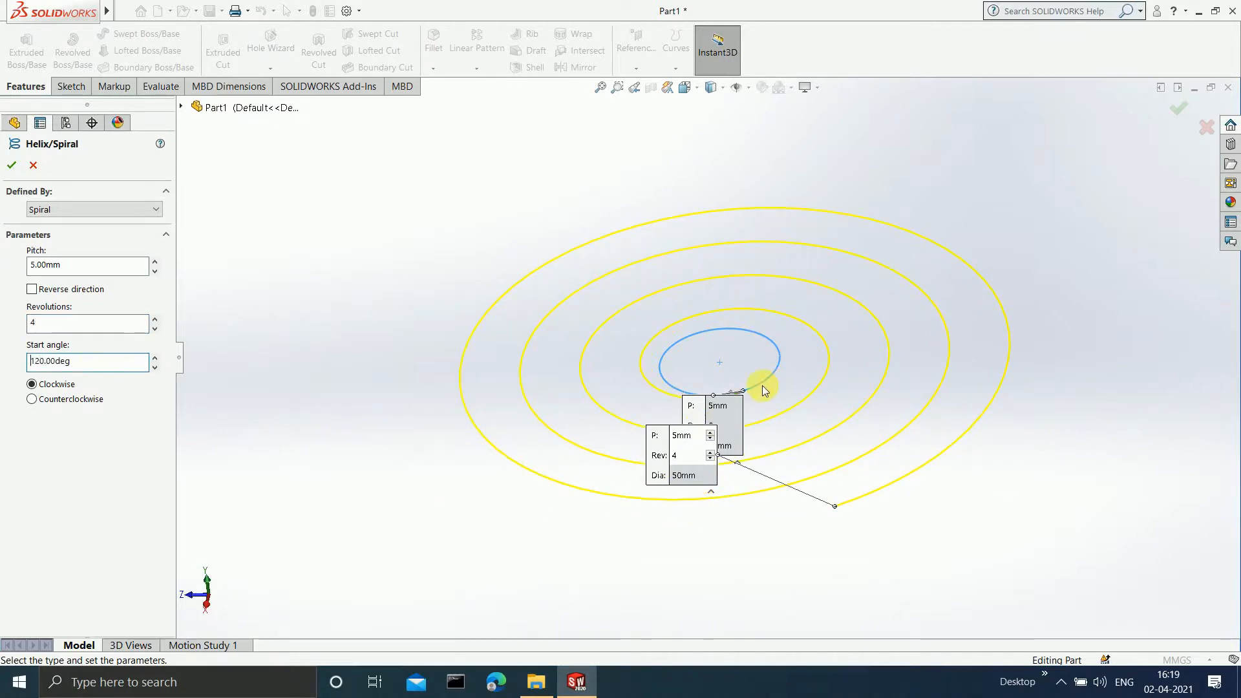
Step: Move the spiral's start and end parameter callouts apart and accept the spiral curve
{"action": "left_click_drag", "start_coordinate": [739, 427], "coordinate": [897, 561]}
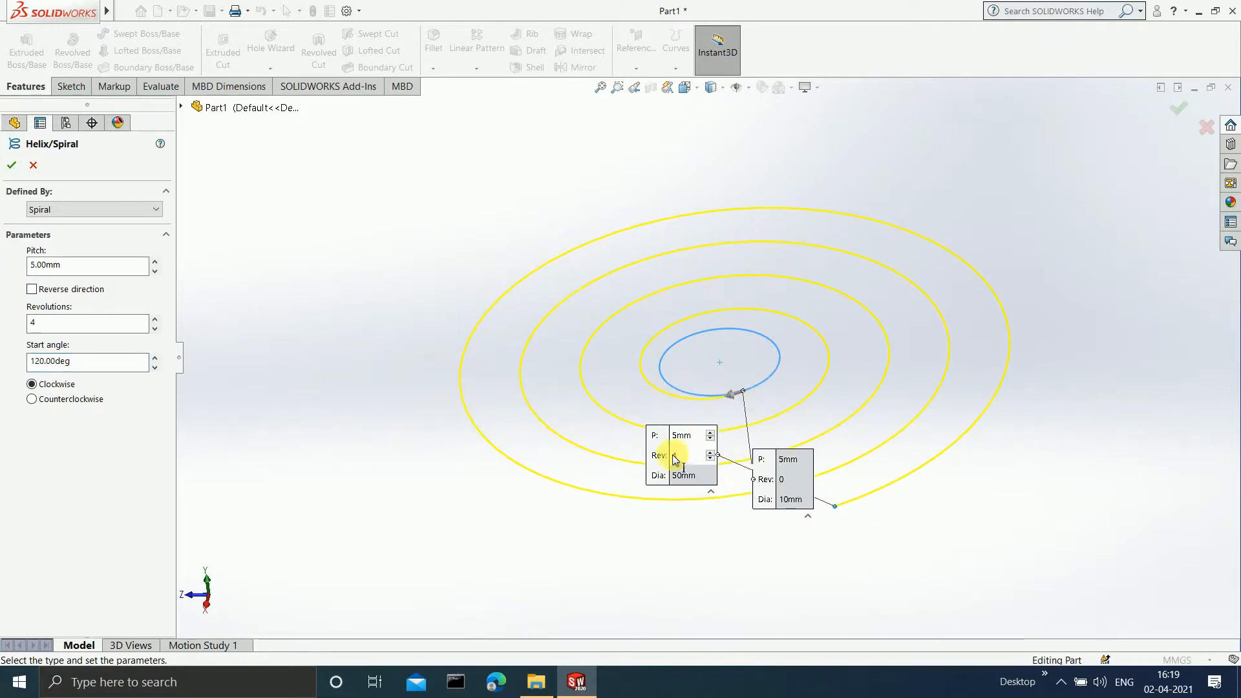
{"action": "left_click_drag", "start_coordinate": [674, 458], "coordinate": [589, 559]}
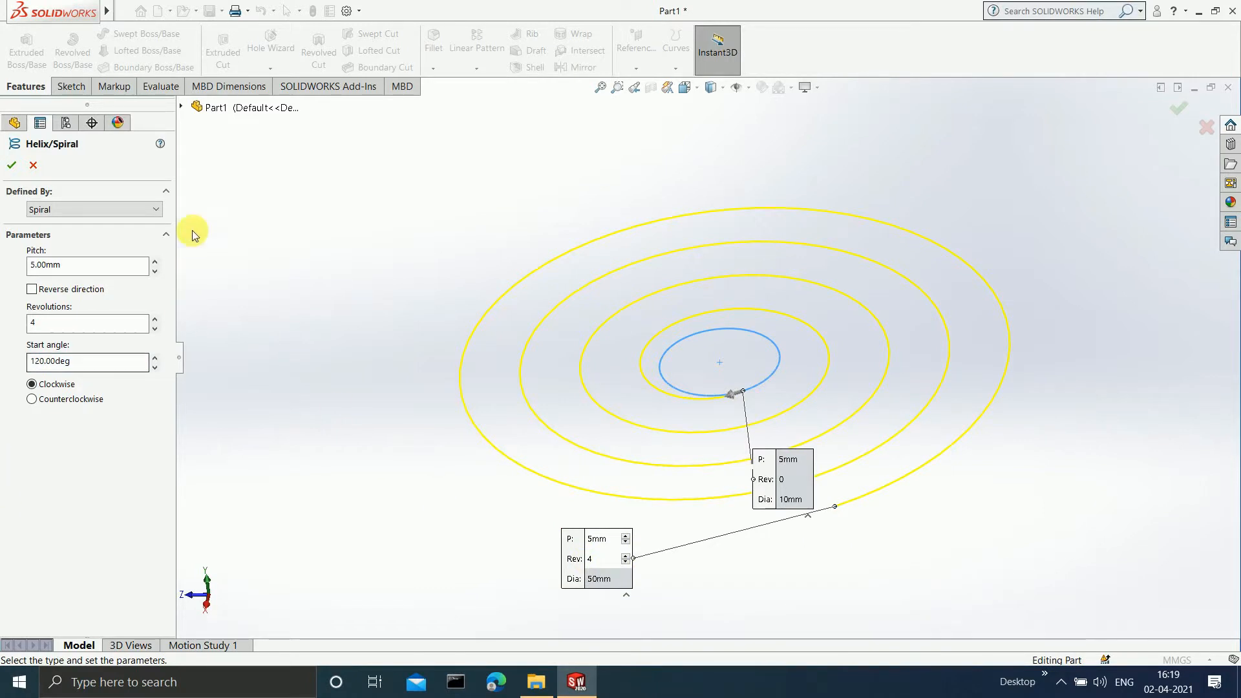
{"action": "left_click", "coordinate": [1178, 108]}
{"action": "middle_click_drag", "start_coordinate": [1071, 257], "coordinate": [1011, 293]}
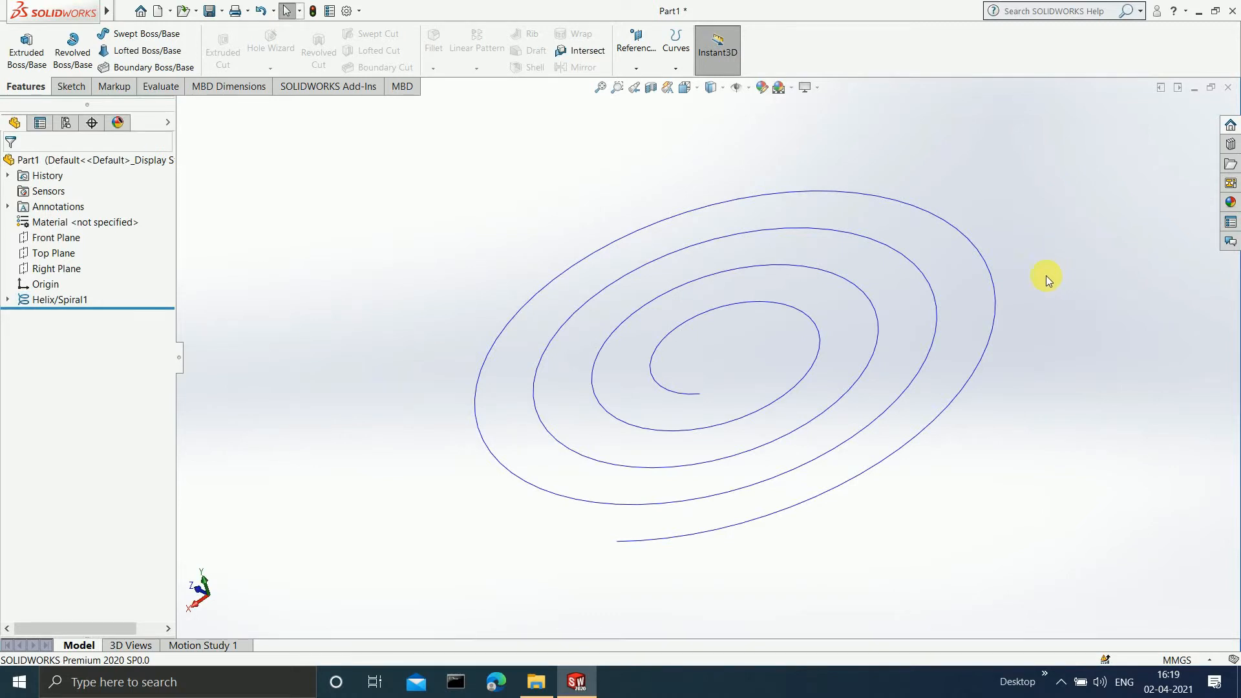
Step: Show the available curve commands
{"action": "left_click", "coordinate": [676, 69]}
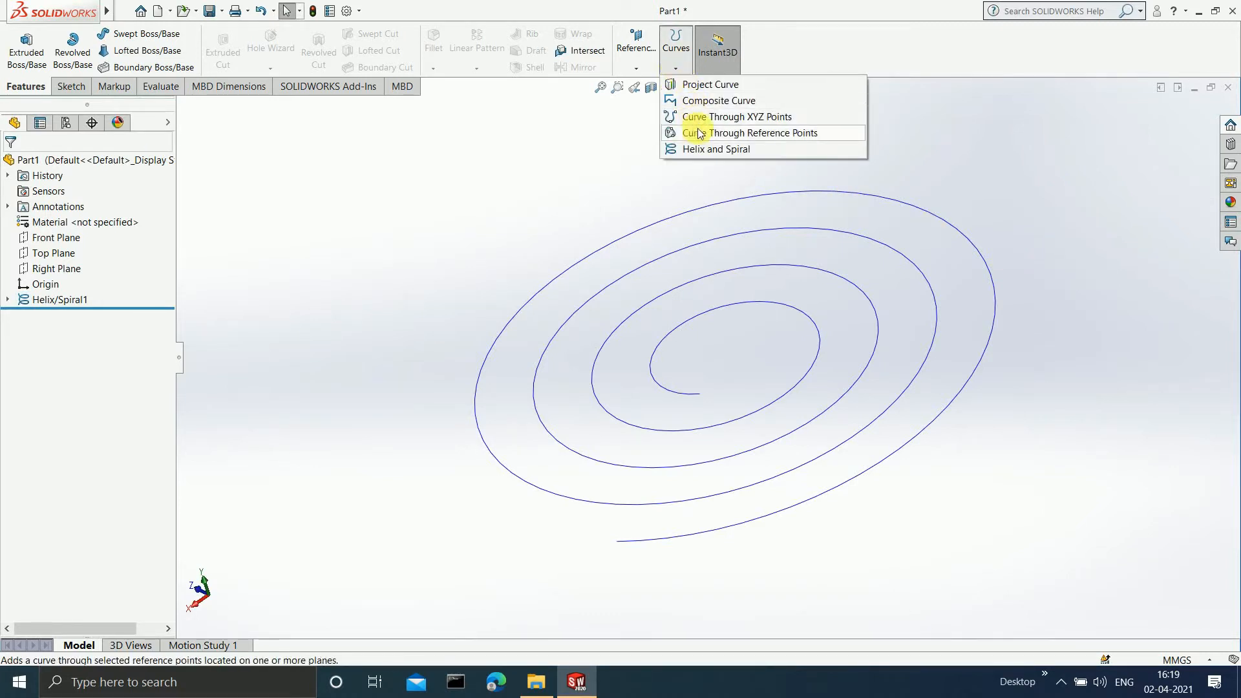